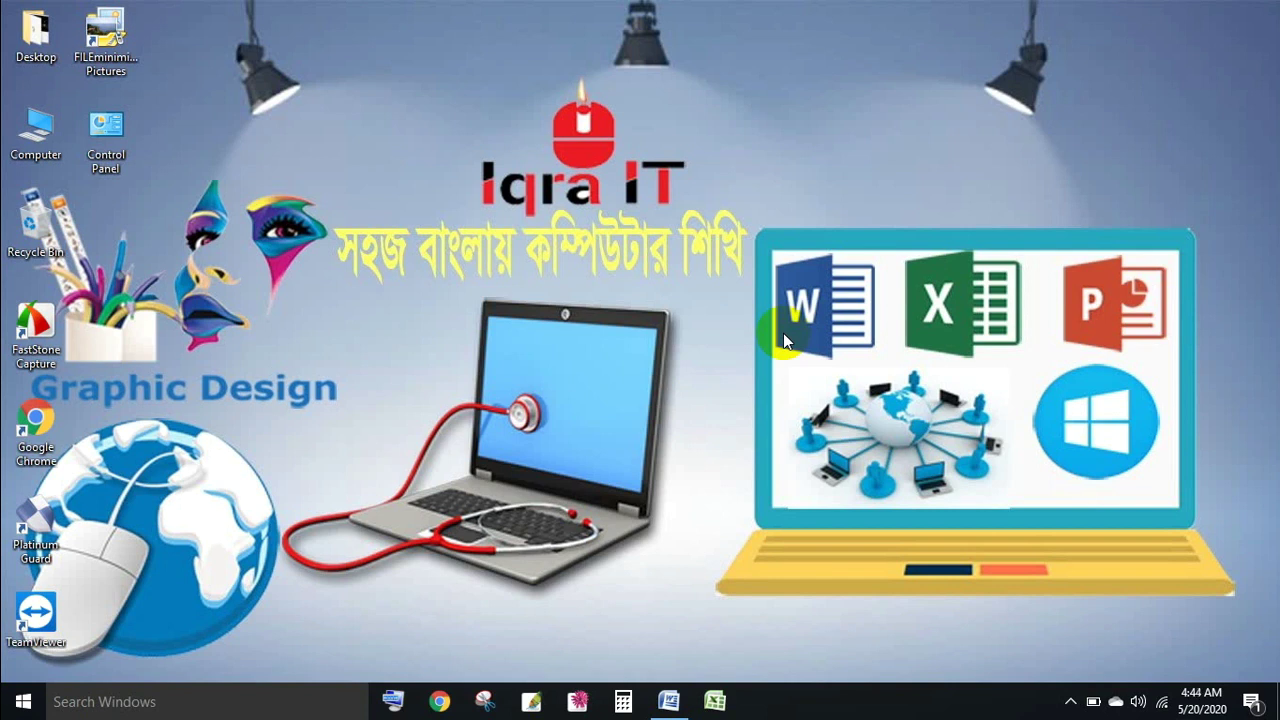
# Bring up the practice document in Word and left-align the Center Alignment line
pyautogui.click(669, 701)
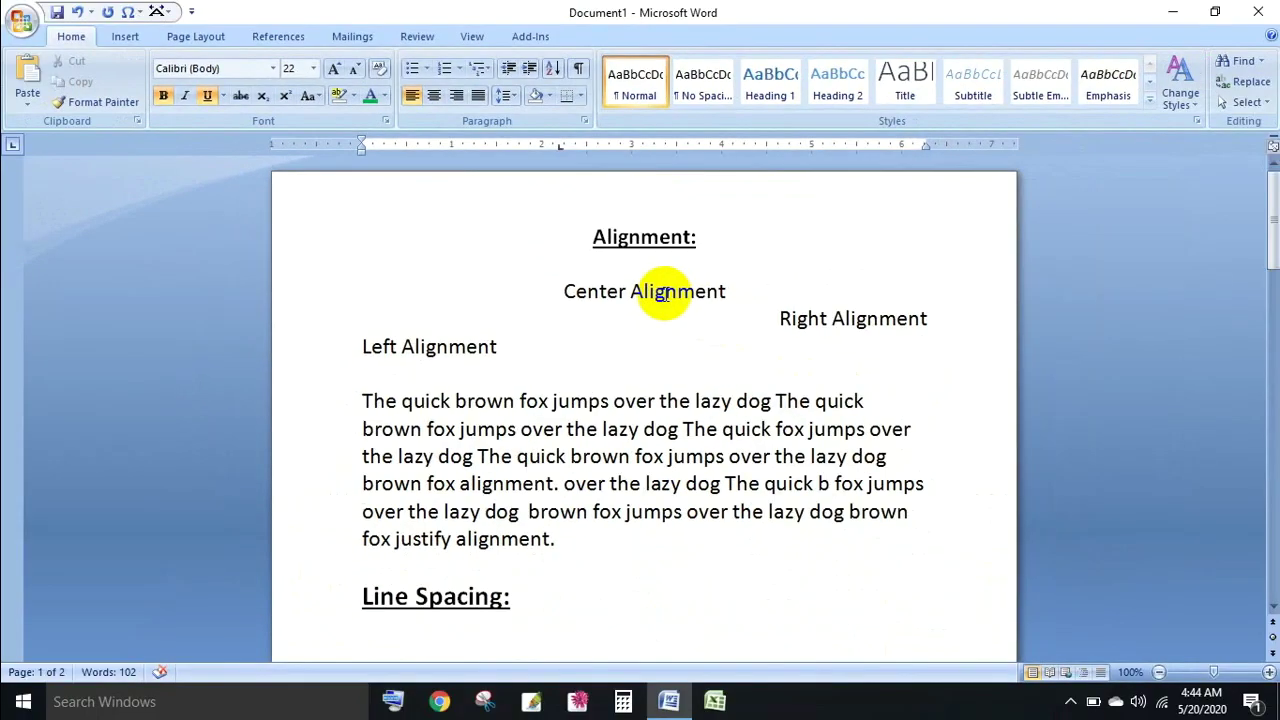
pyautogui.click(664, 291)
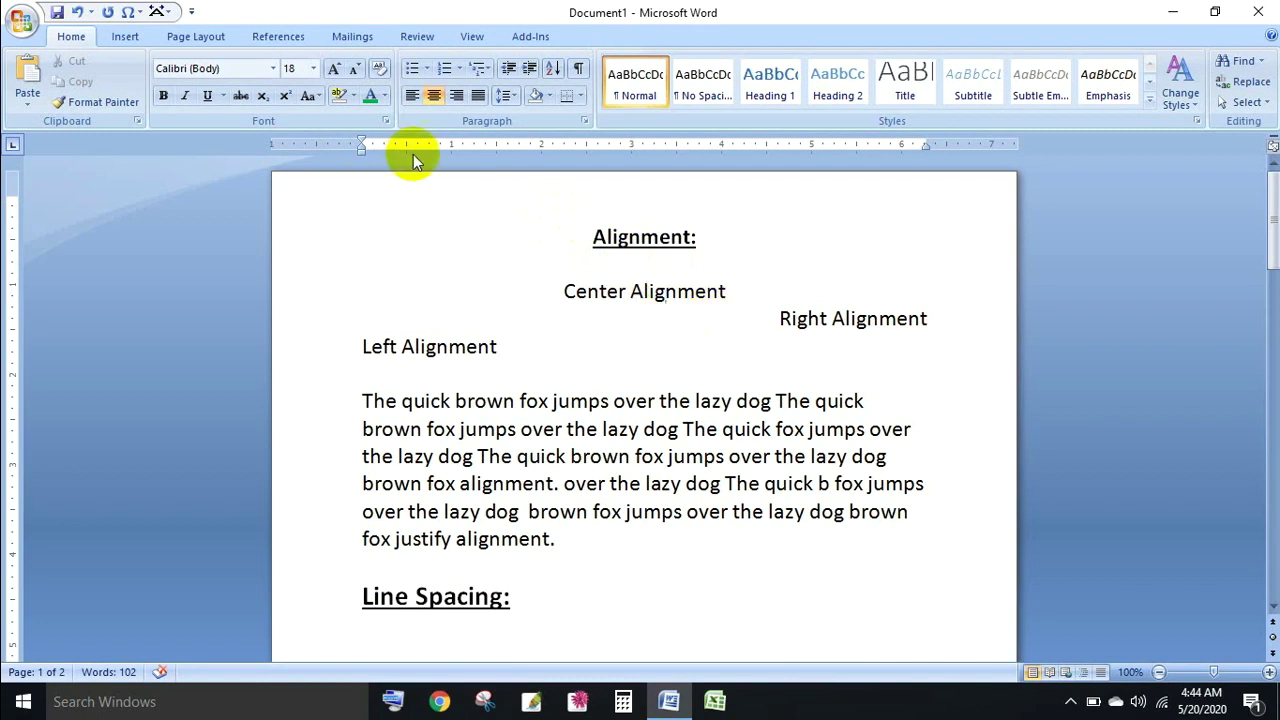
pyautogui.click(413, 95)
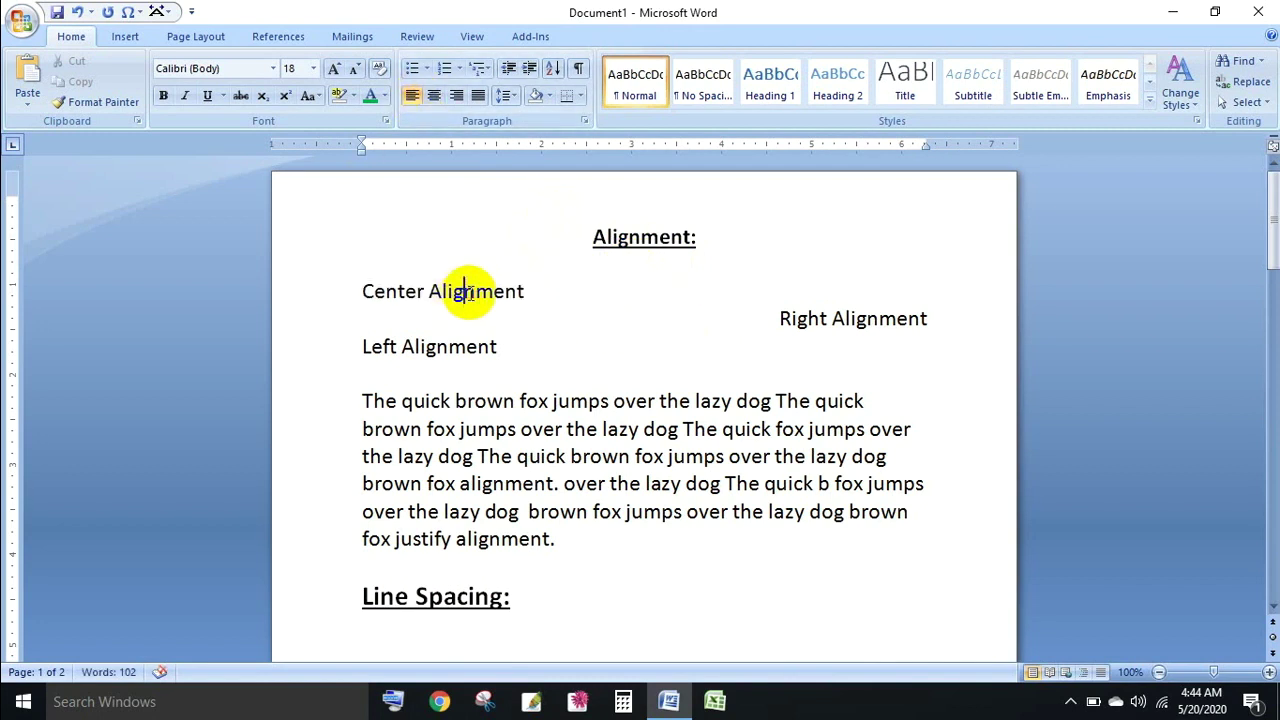
pyautogui.moveTo(526, 290); pyautogui.dragTo(357, 292)
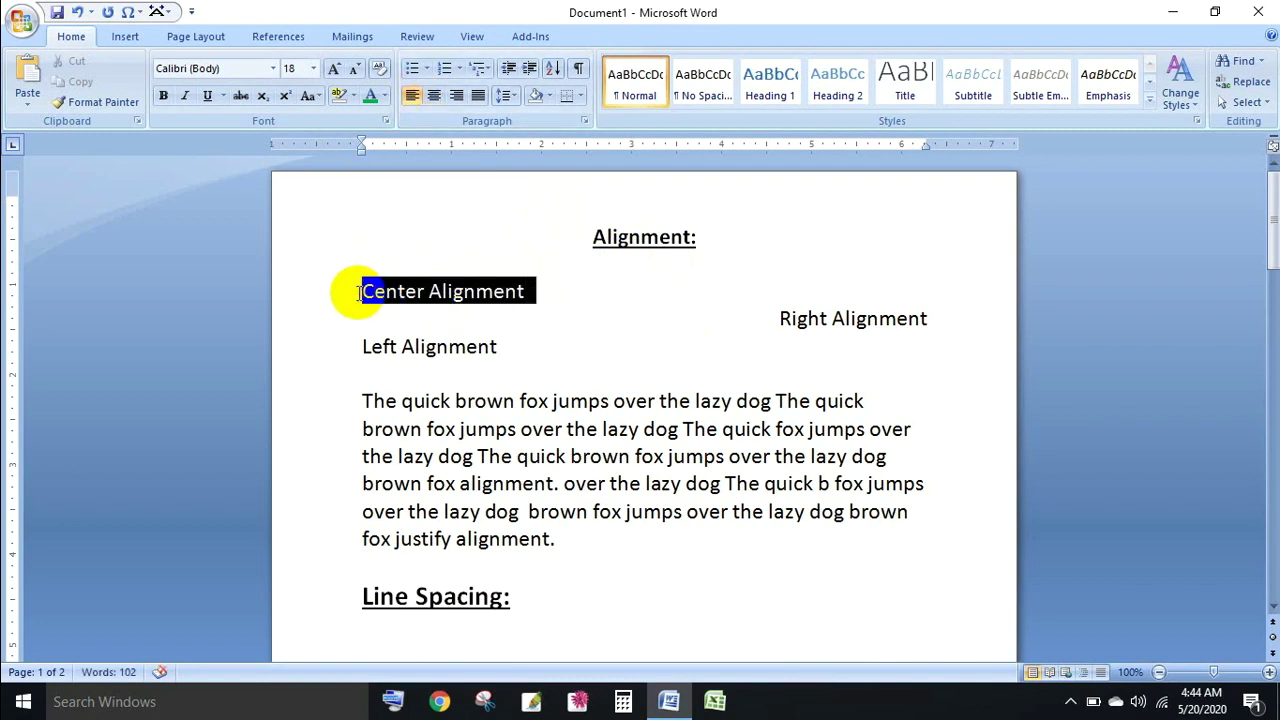
pyautogui.click(426, 291)
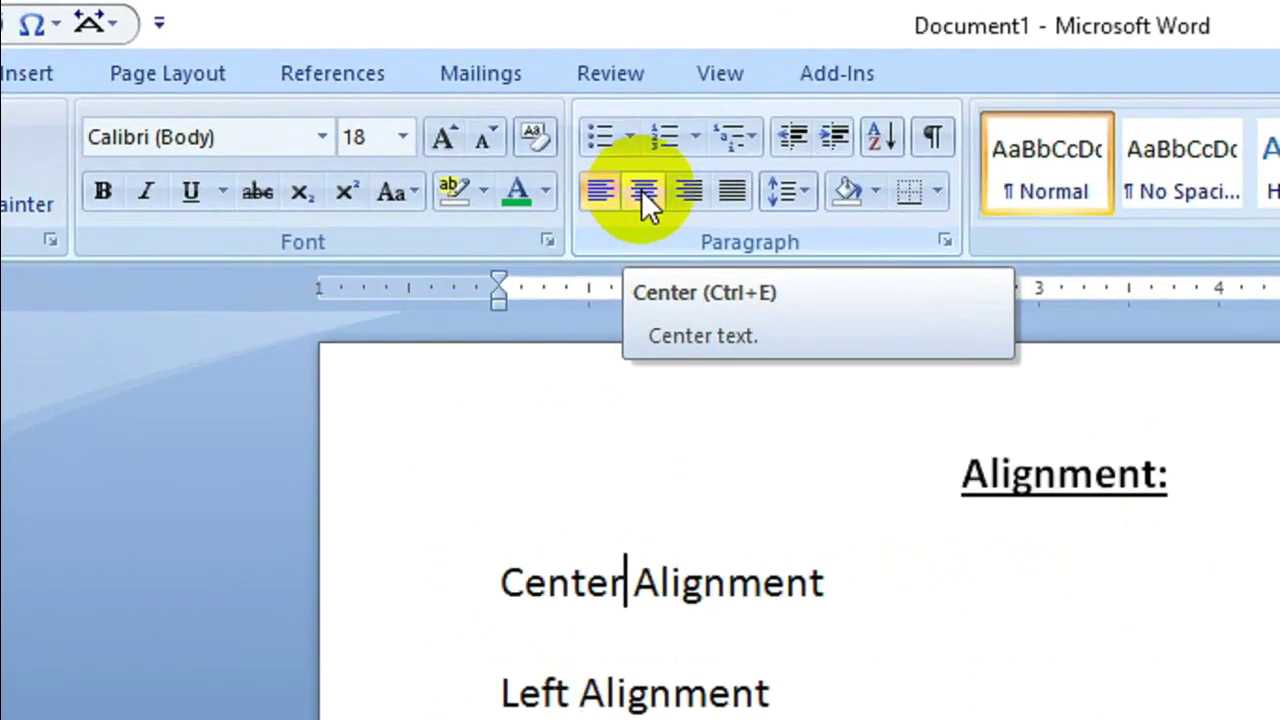
pyautogui.click(646, 187)
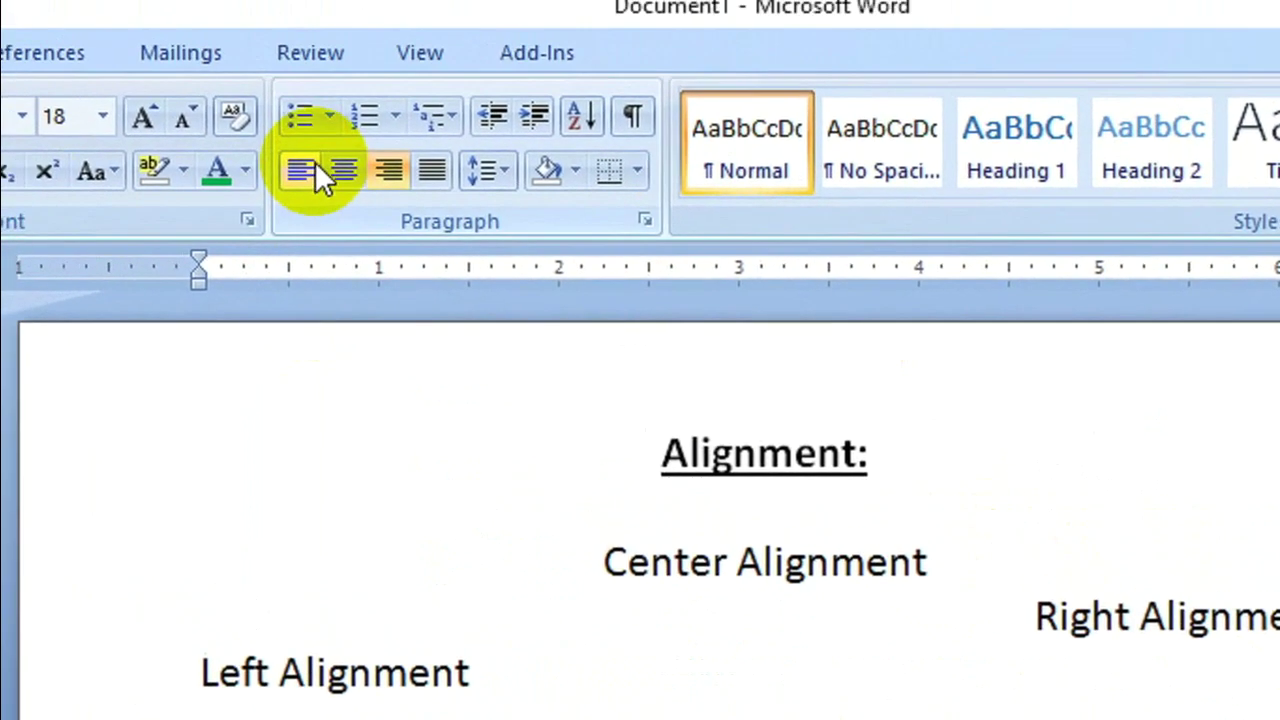
pyautogui.click(186, 95)
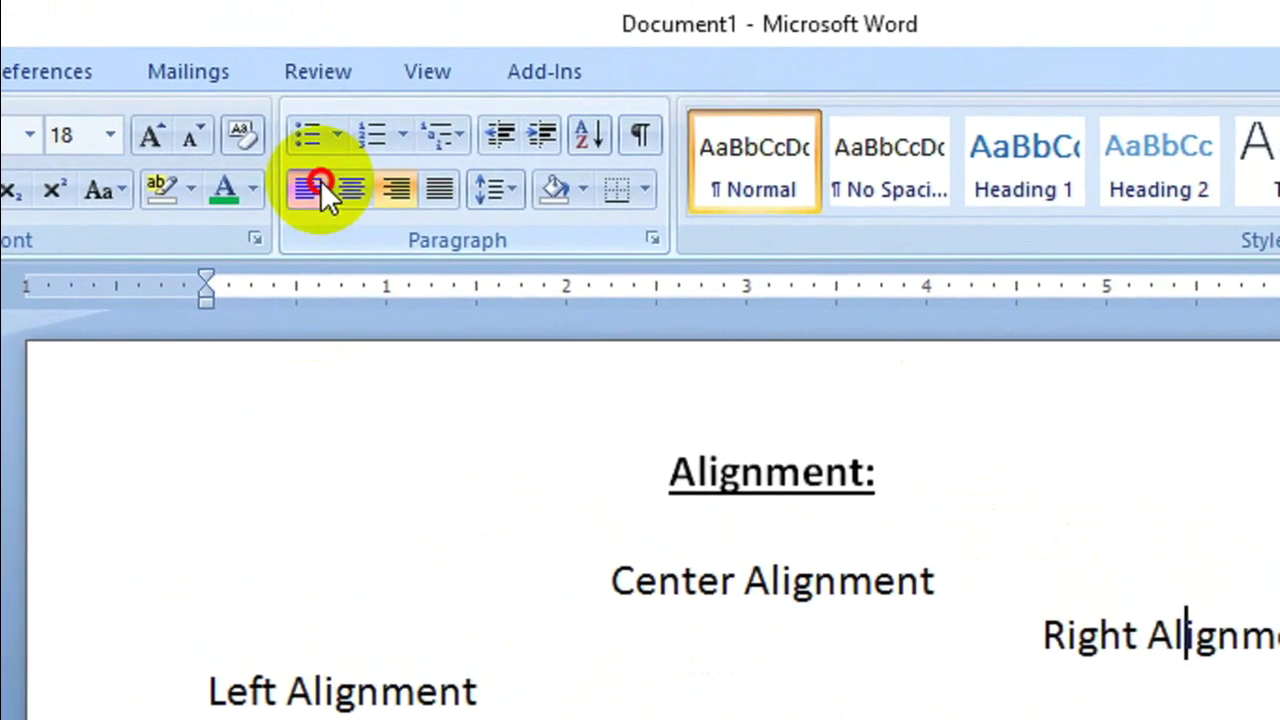
pyautogui.click(398, 190)
pyautogui.click(338, 688)
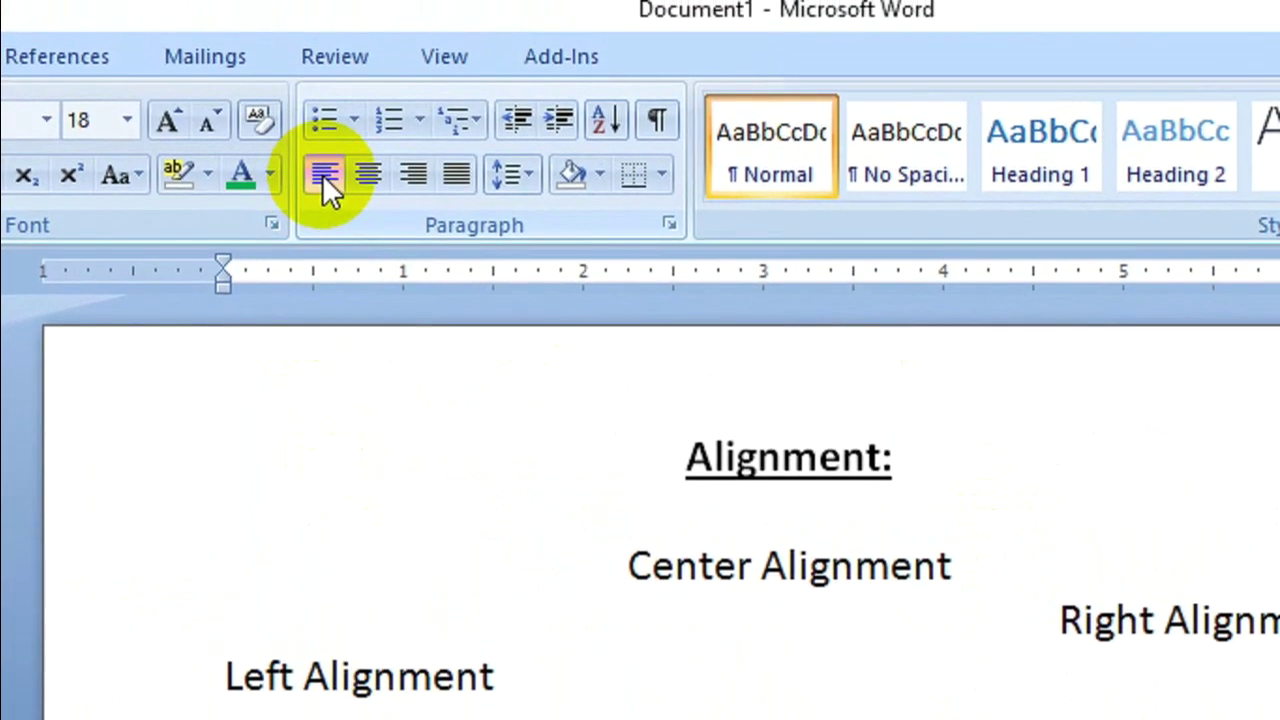
pyautogui.click(412, 182)
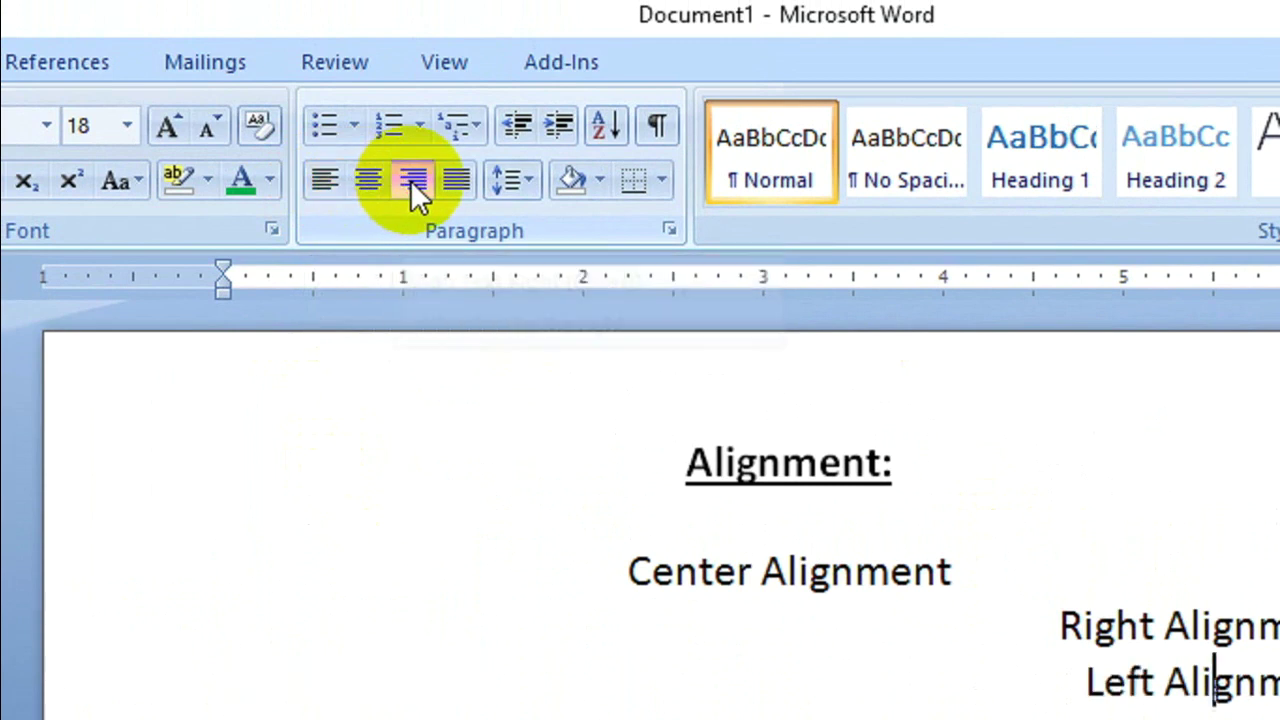
pyautogui.click(333, 180)
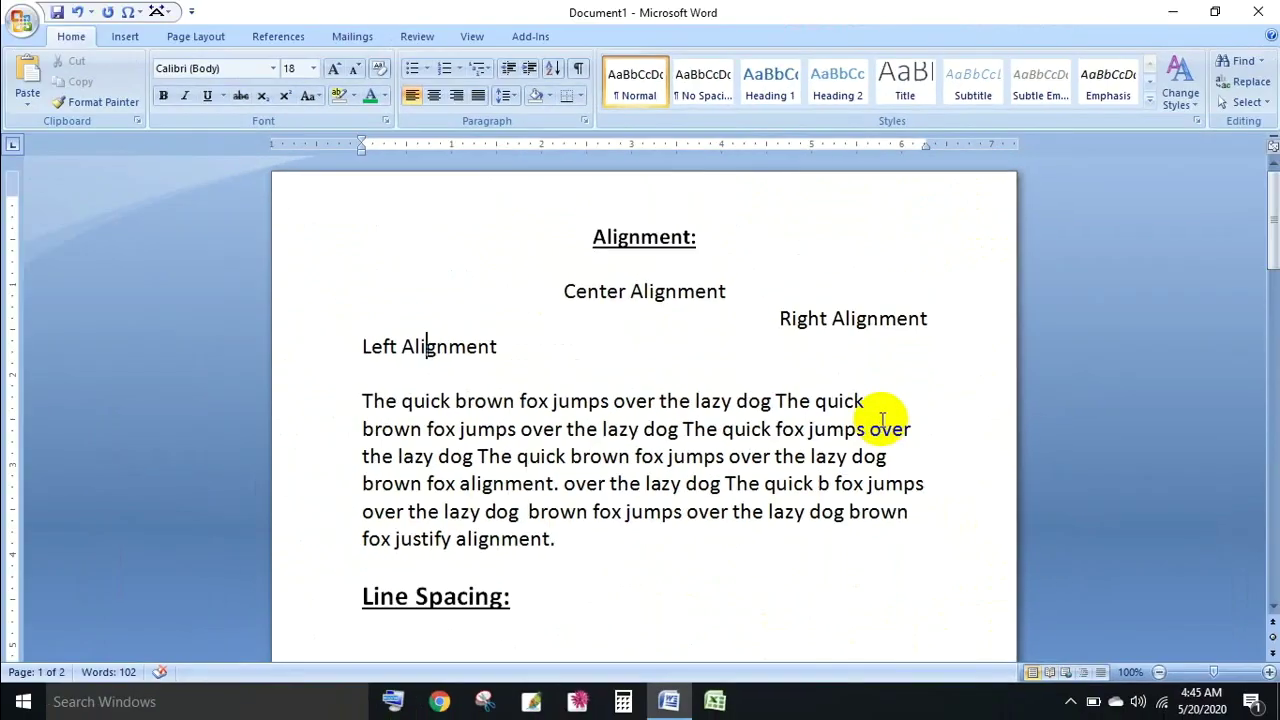
# Justify the quick brown fox paragraph, briefly switching it to left alignment before re-justifying
pyautogui.click(869, 400)
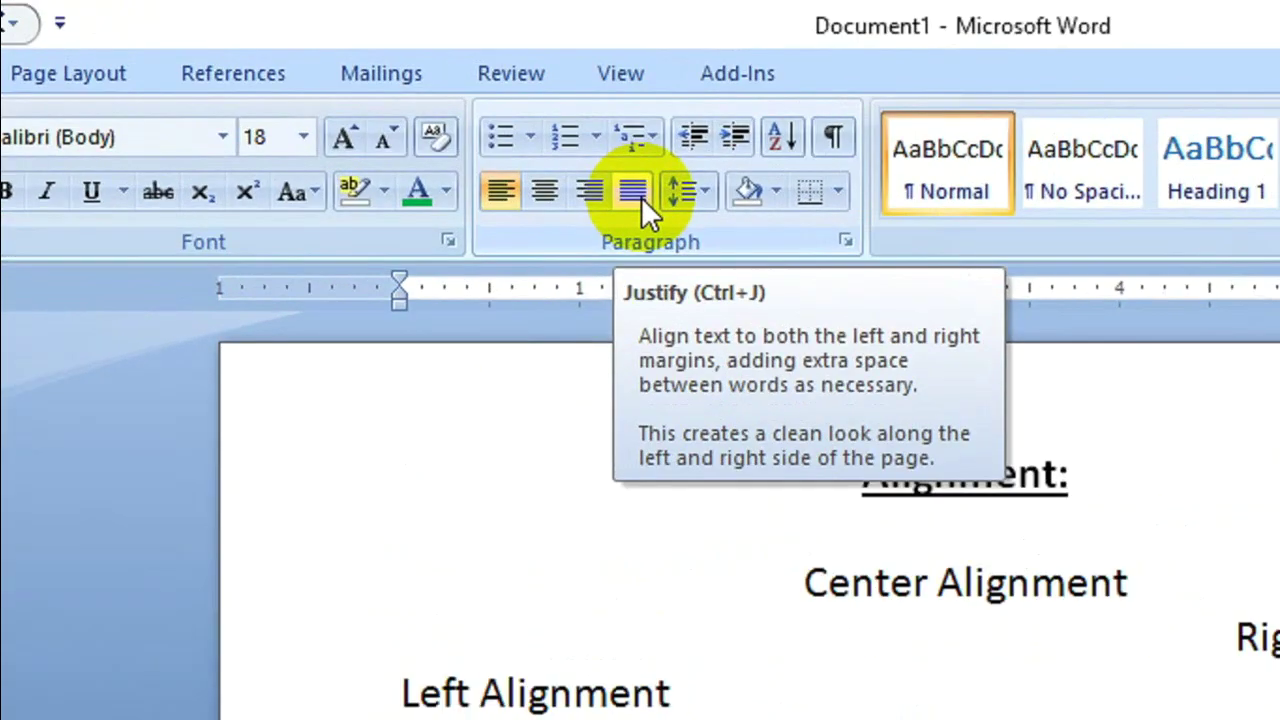
pyautogui.click(641, 197)
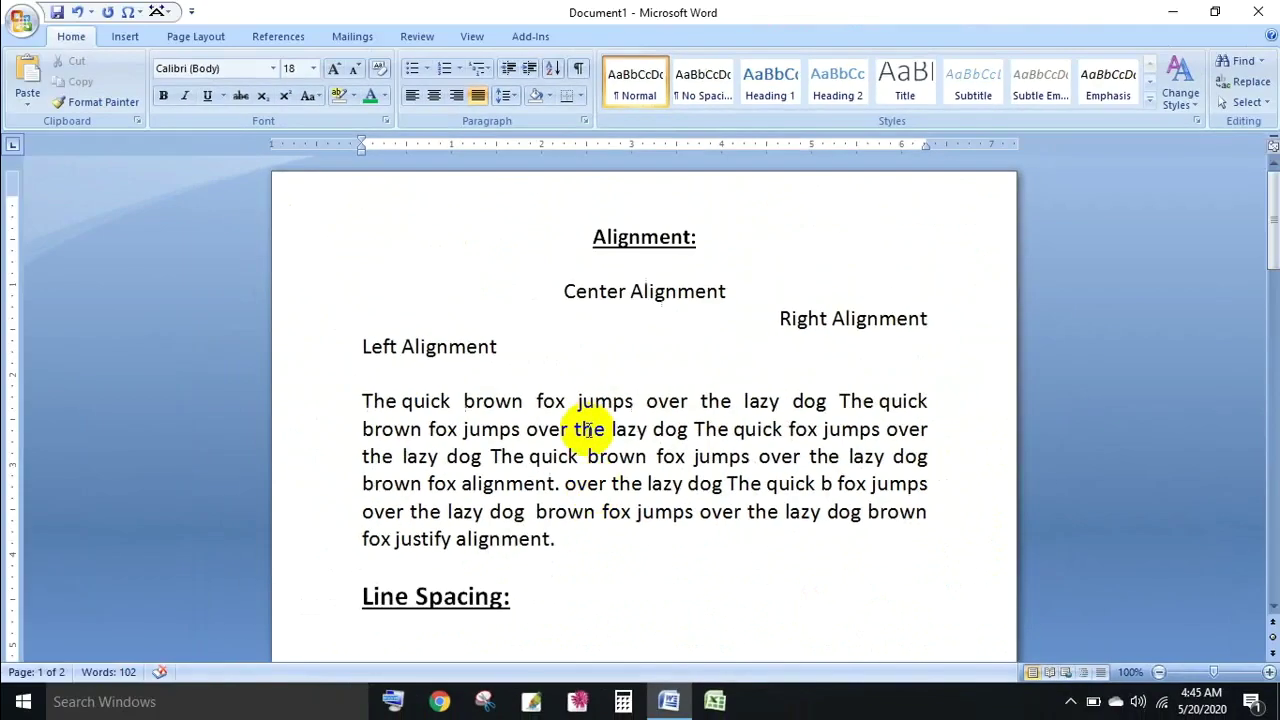
pyautogui.click(586, 424)
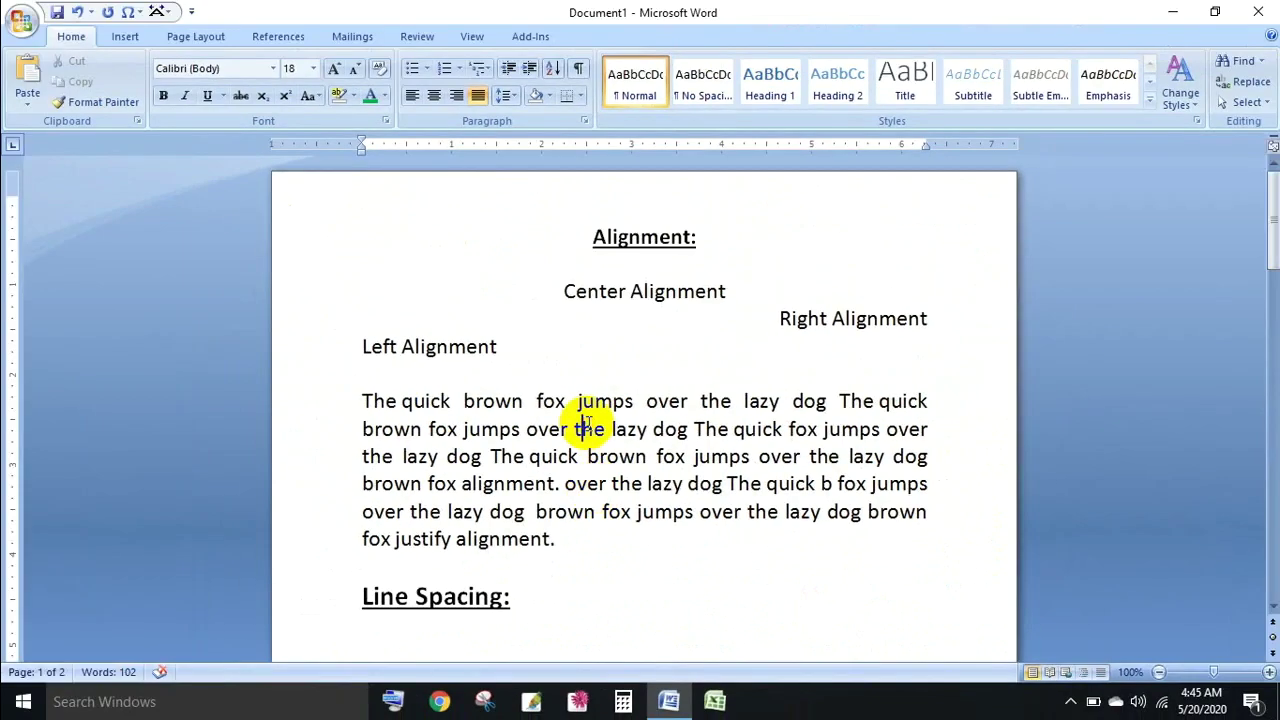
pyautogui.click(410, 96)
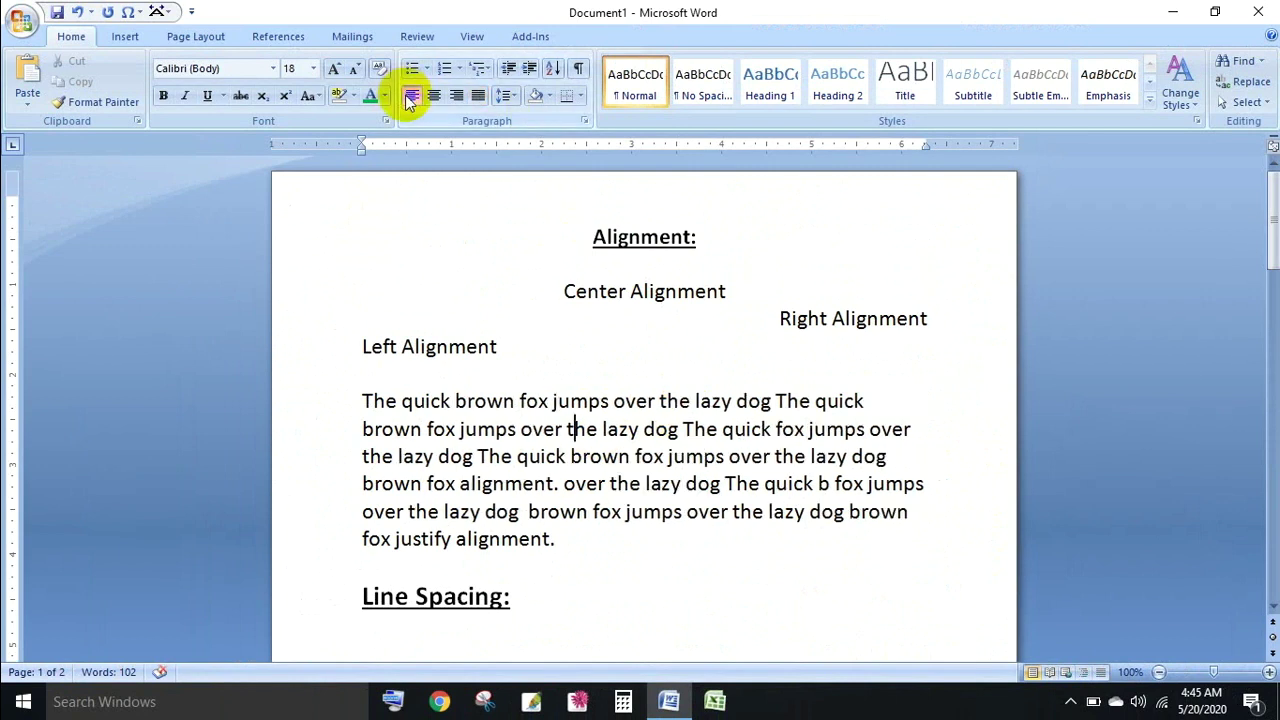
pyautogui.click(478, 96)
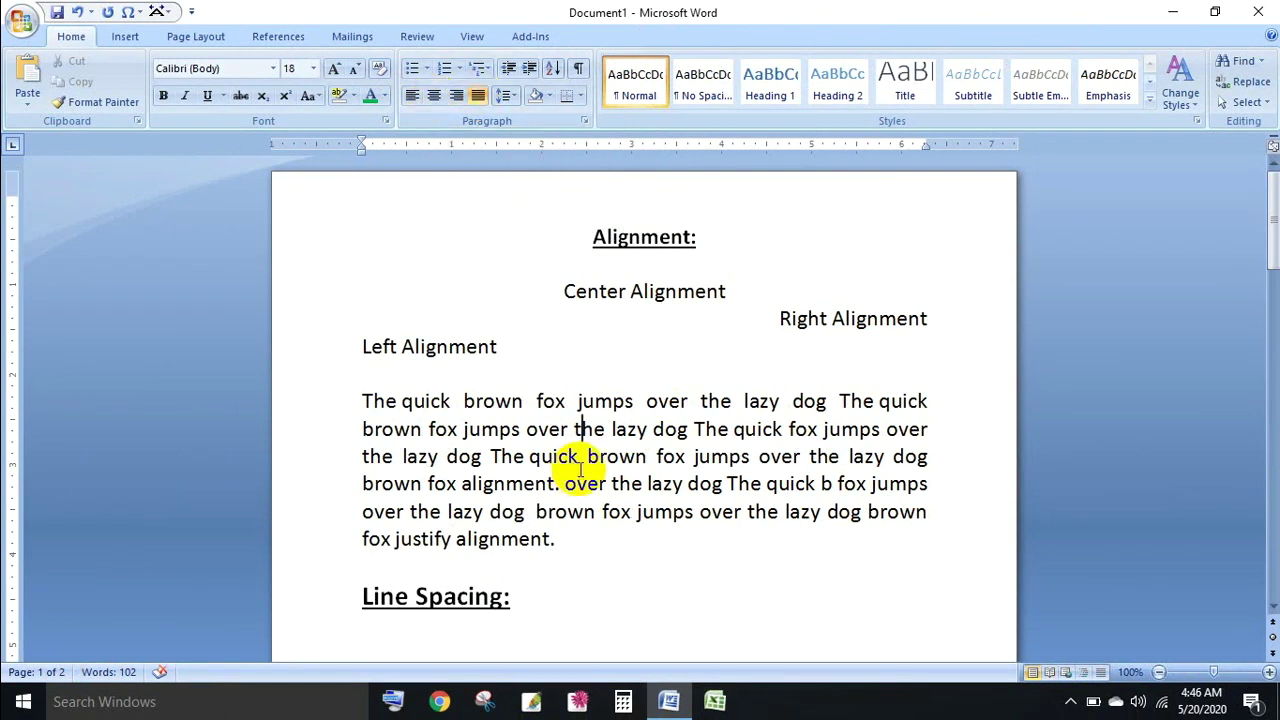
pyautogui.hotkey('ctrl', 'r')
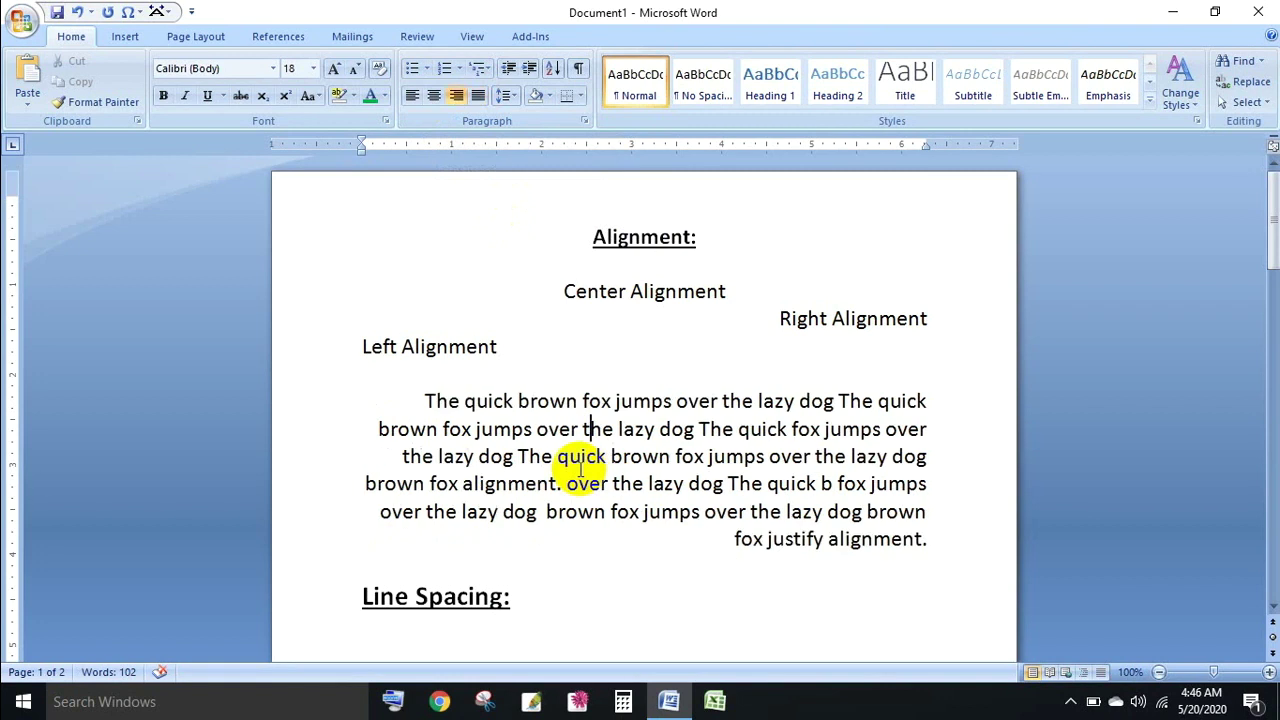
pyautogui.hotkey('ctrl', 'l')
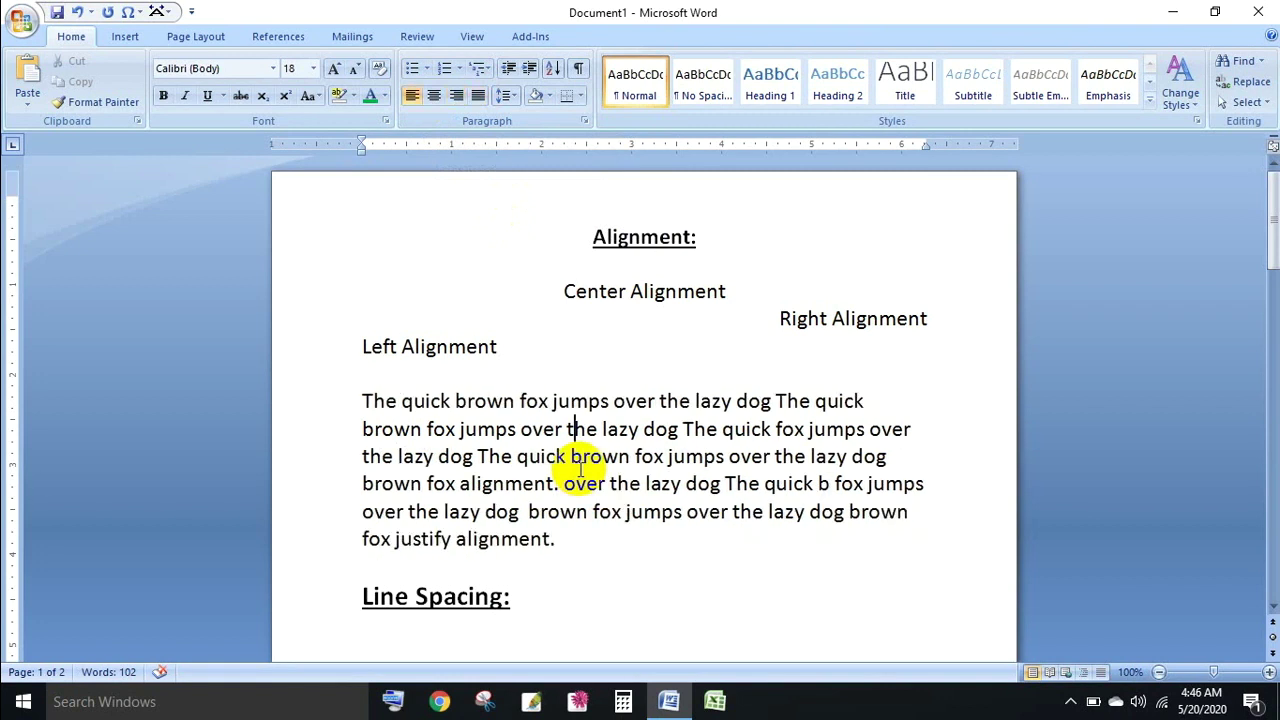
pyautogui.hotkey('ctrl', 'e')
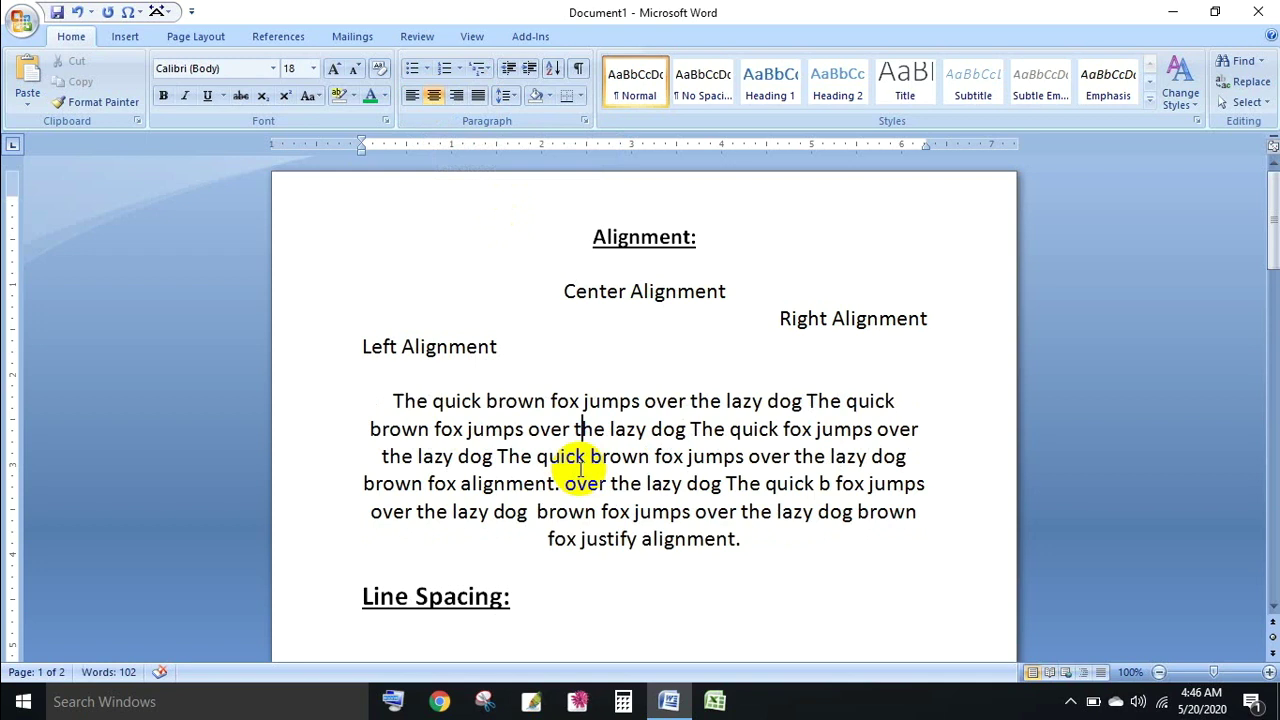
pyautogui.hotkey('ctrl', 'j')
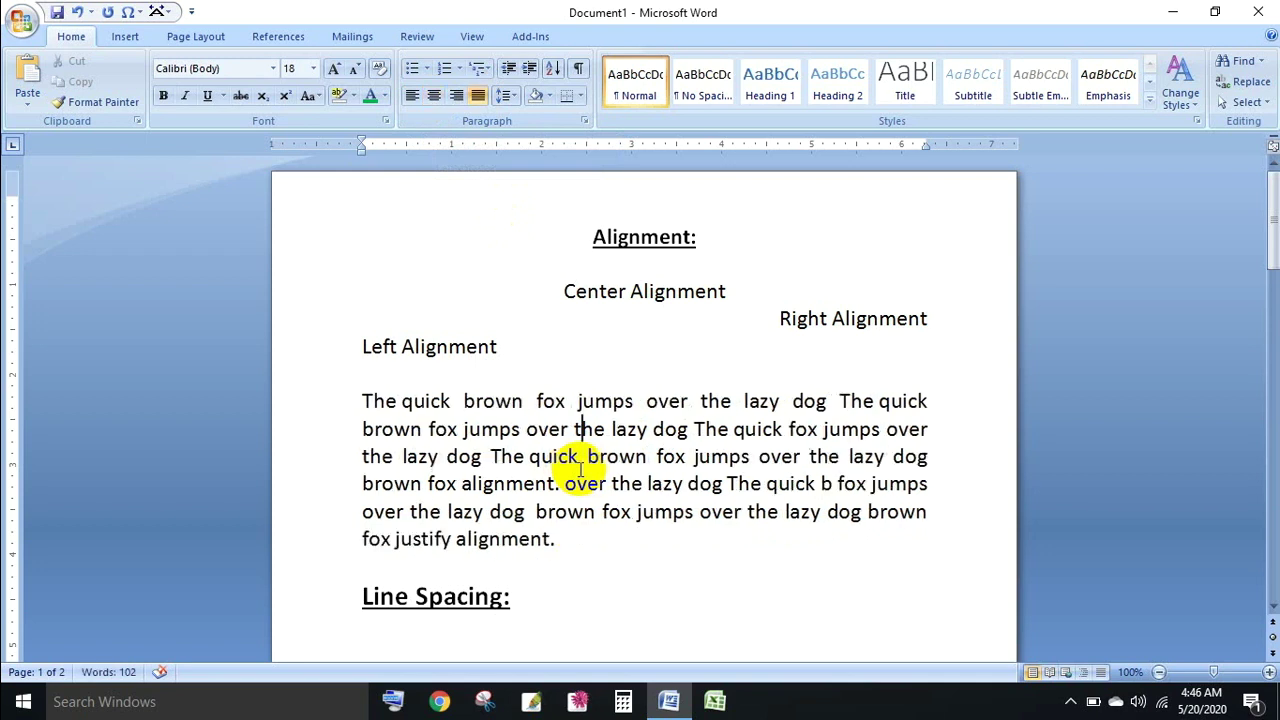
pyautogui.hotkey('ctrl', 'l')
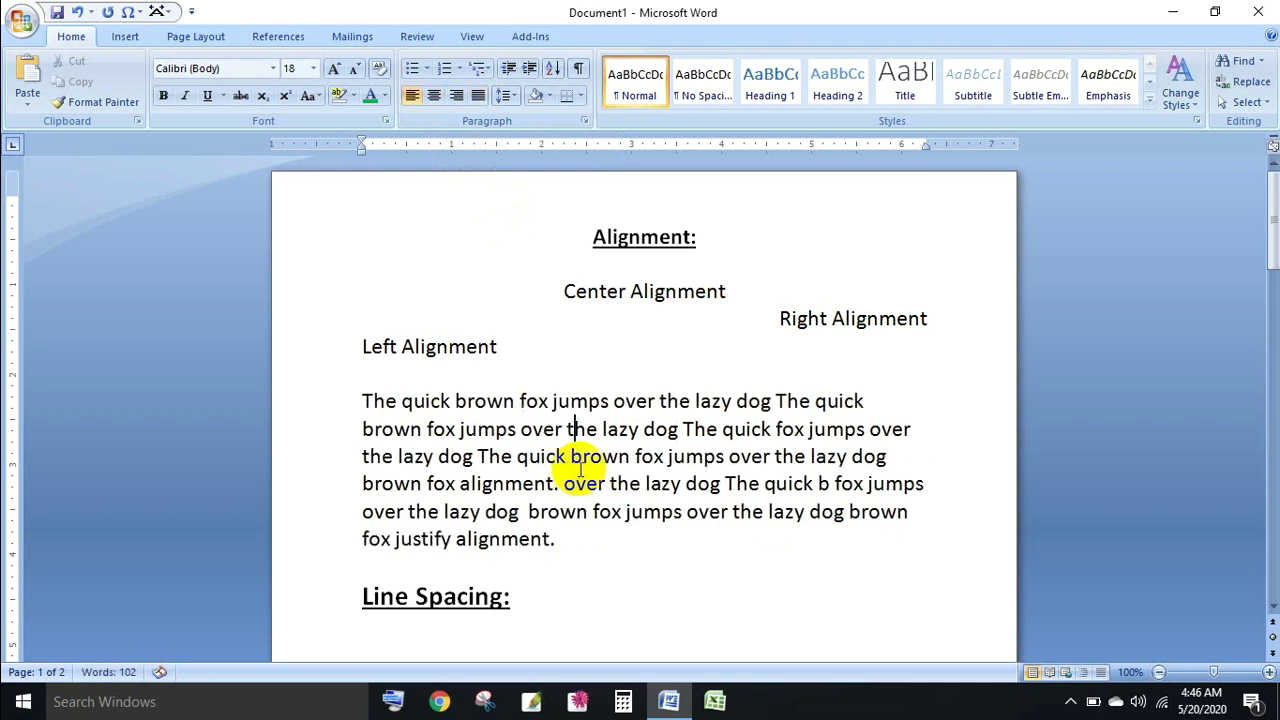
pyautogui.hotkey('ctrl', 'r')
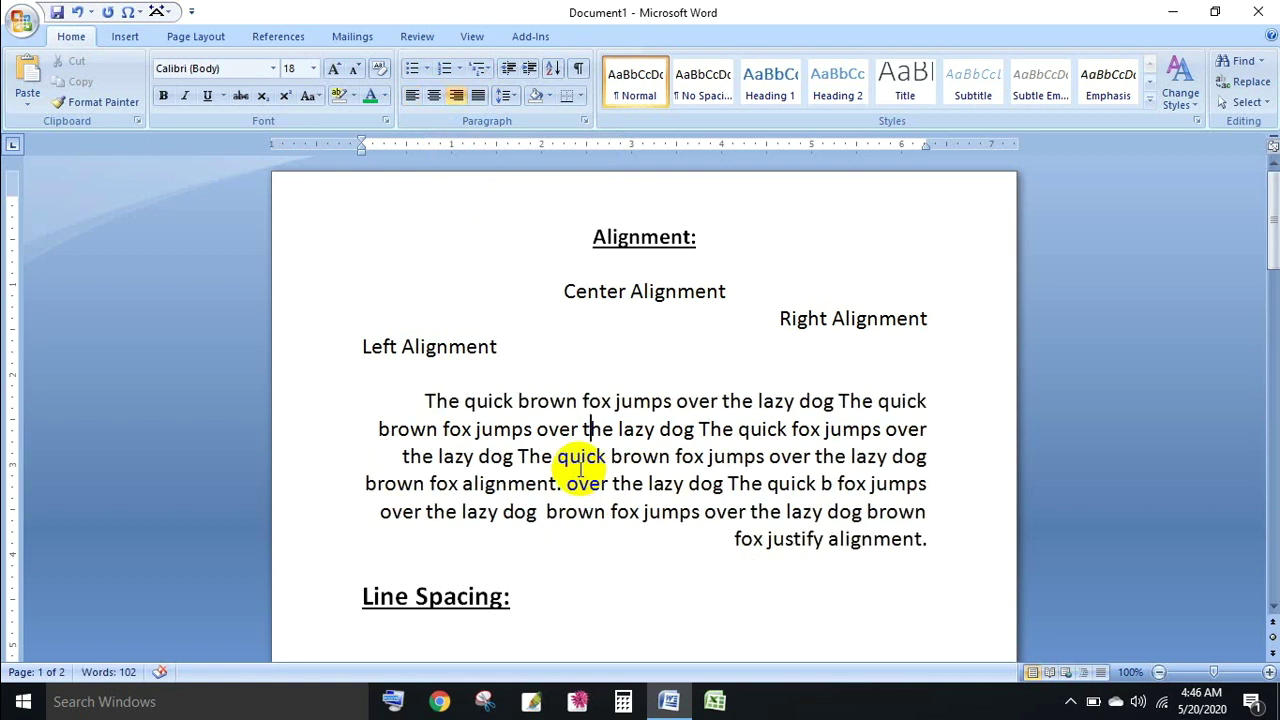
pyautogui.hotkey('ctrl', 'e')
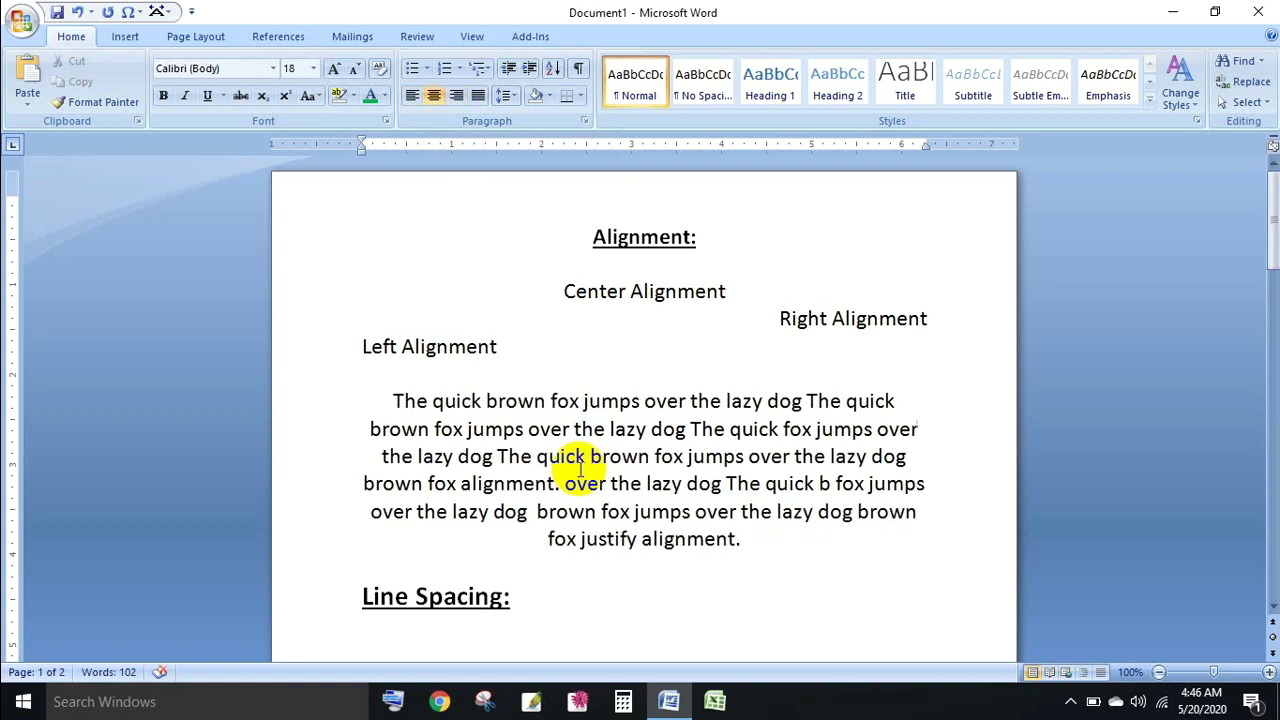
pyautogui.hotkey('ctrl', 'j')
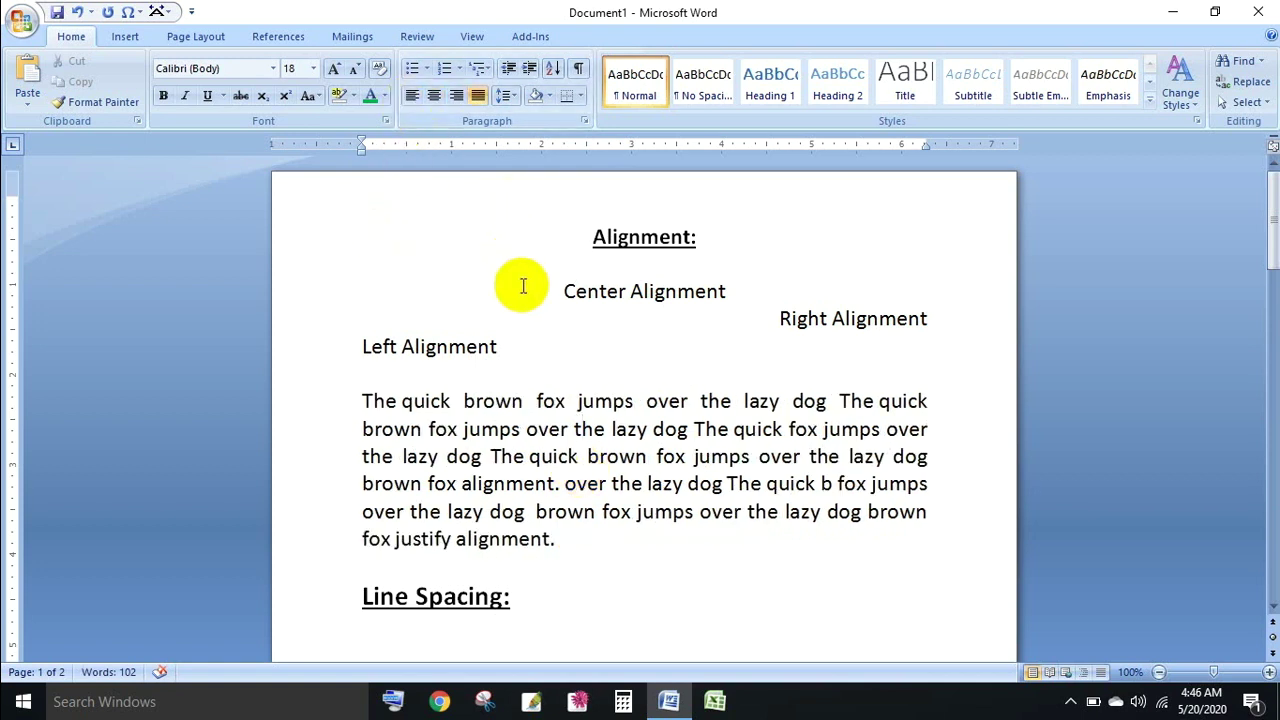
# Remove Space Before and Remove Space After on the two training center address lines
pyautogui.scroll(-3, 521, 300)
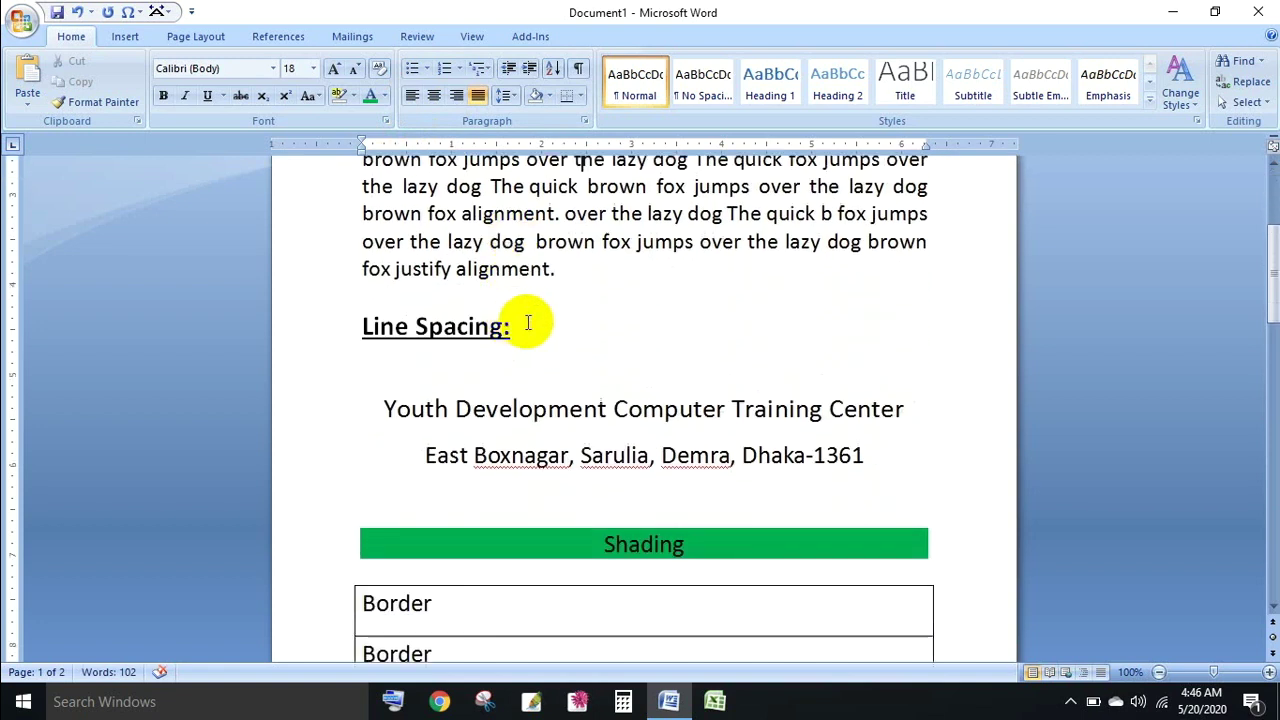
pyautogui.moveTo(530, 328); pyautogui.dragTo(346, 323)
pyautogui.click(519, 412)
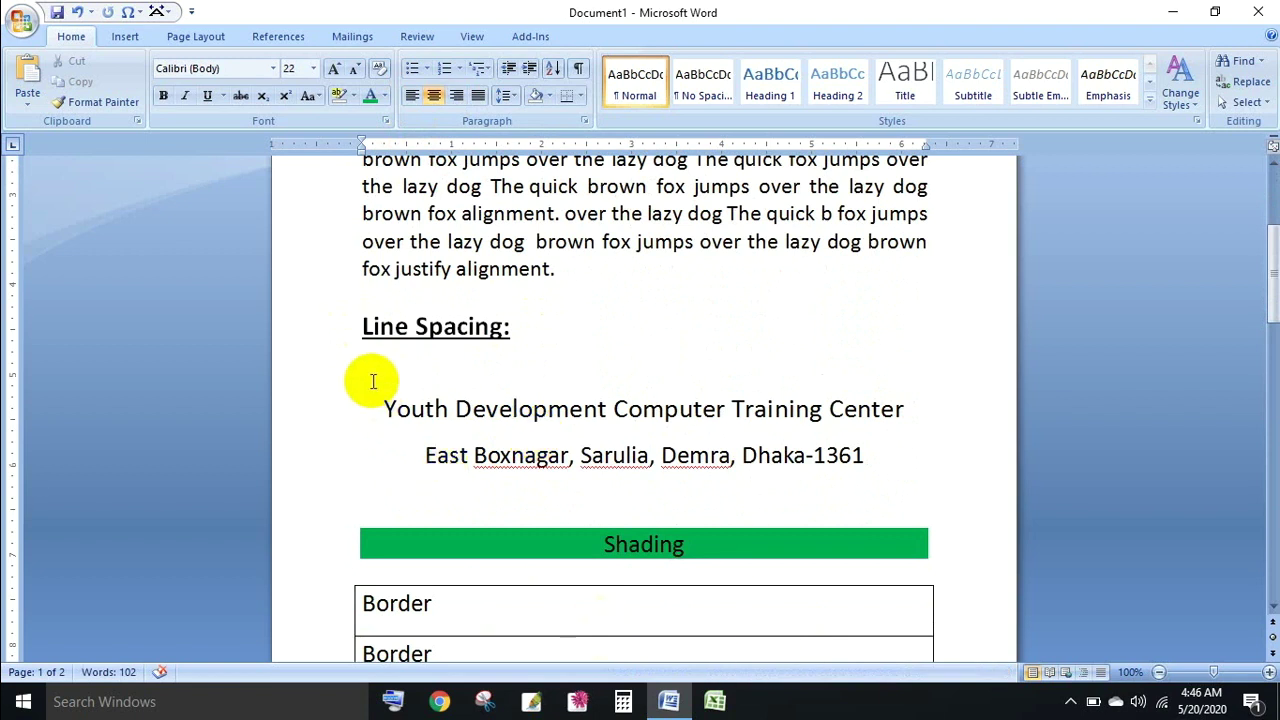
pyautogui.moveTo(376, 406); pyautogui.dragTo(891, 408)
pyautogui.click(876, 456)
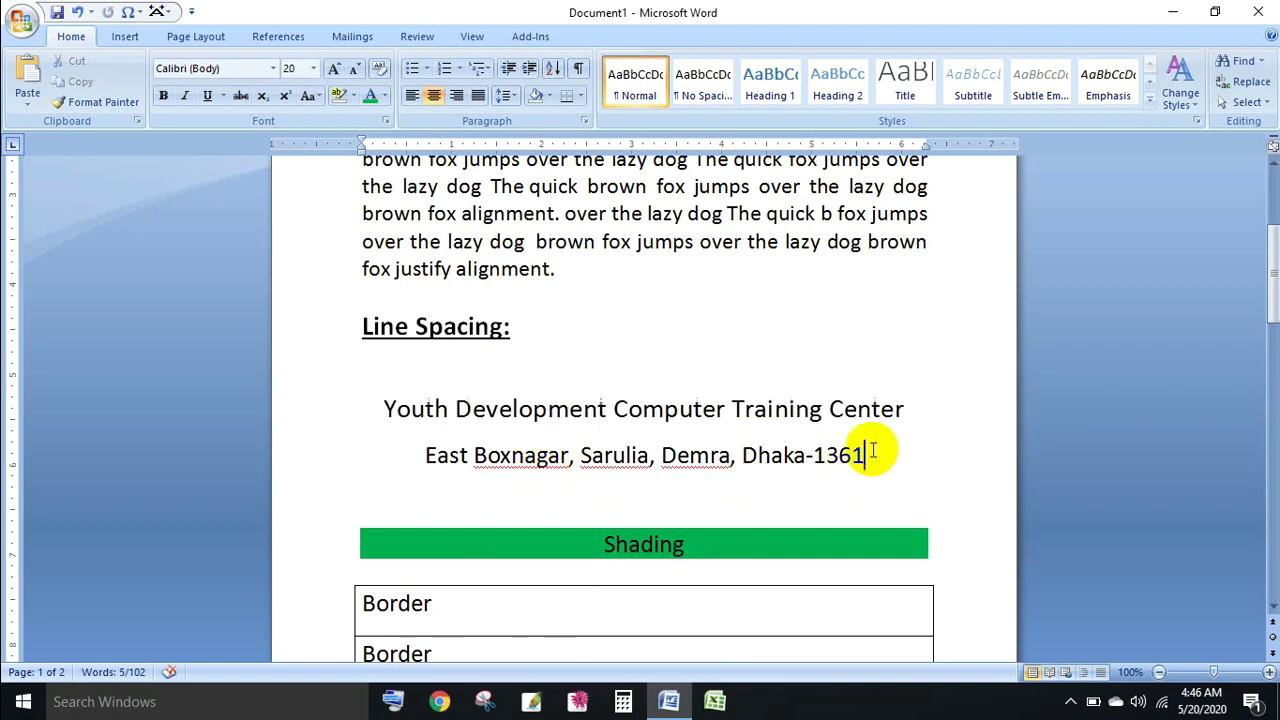
pyautogui.tripleClick(368, 420)
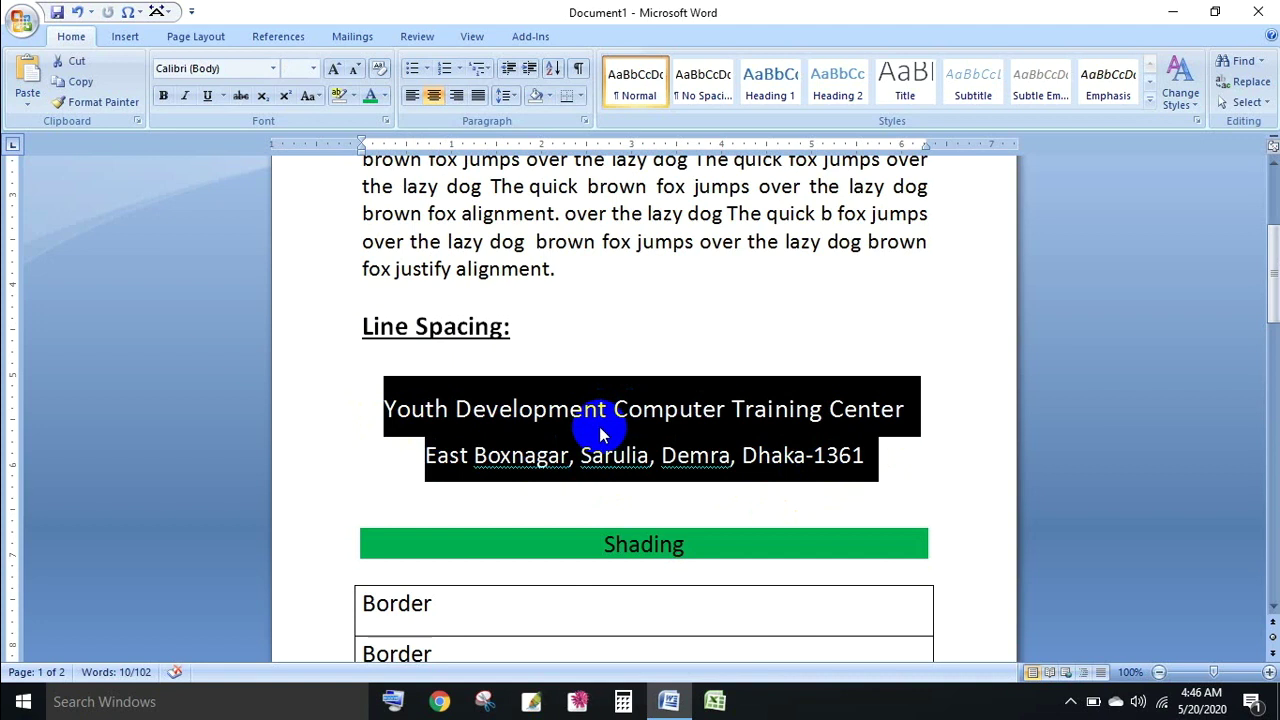
pyautogui.moveTo(880, 452); pyautogui.dragTo(371, 414)
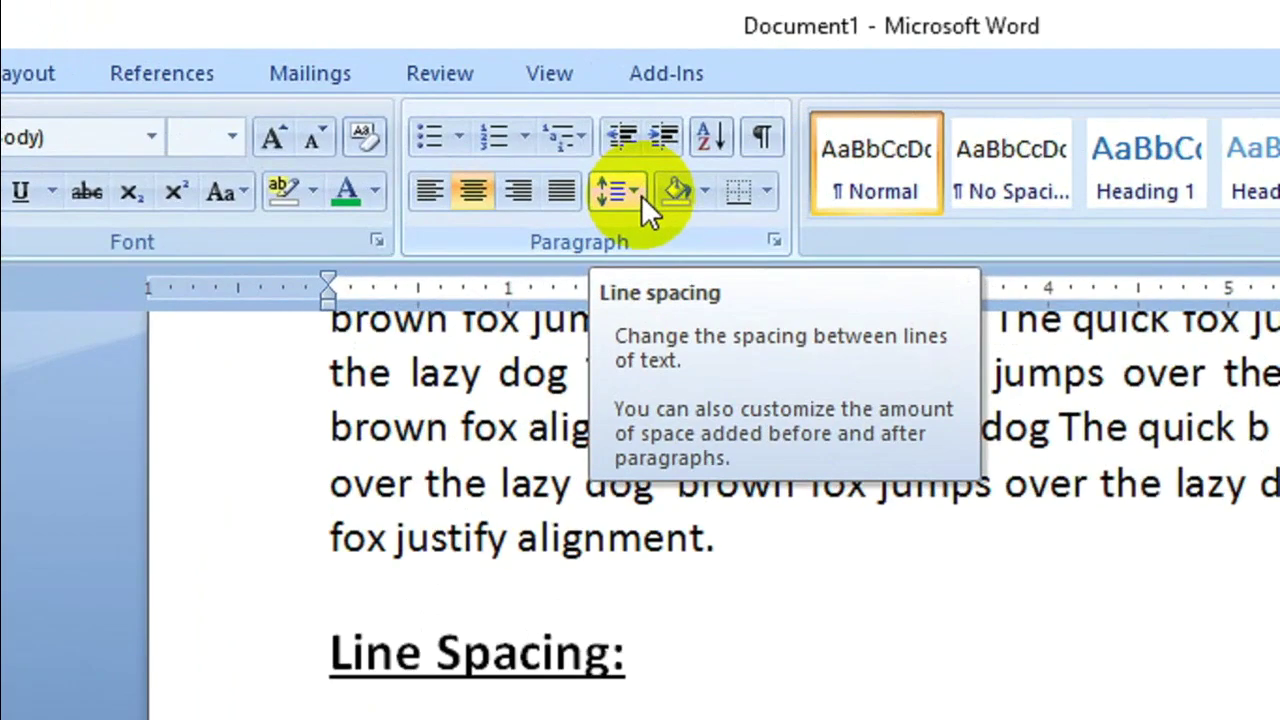
pyautogui.click(634, 188)
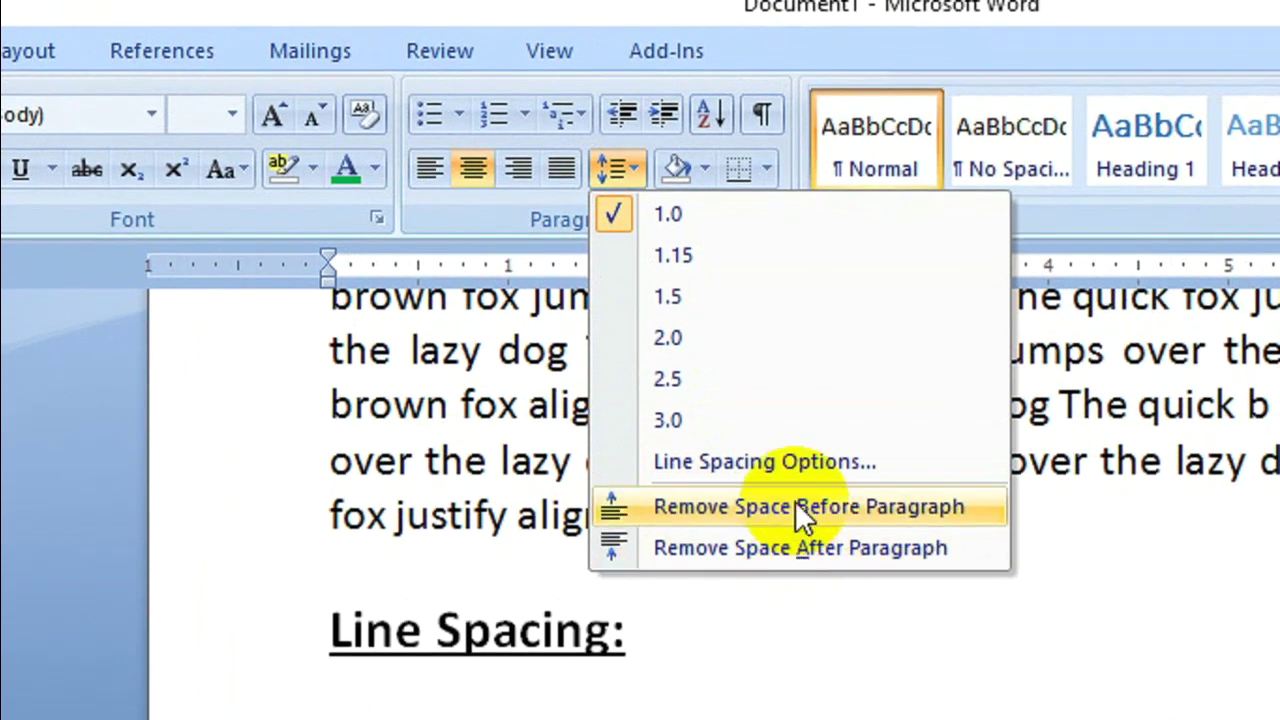
pyautogui.click(797, 501)
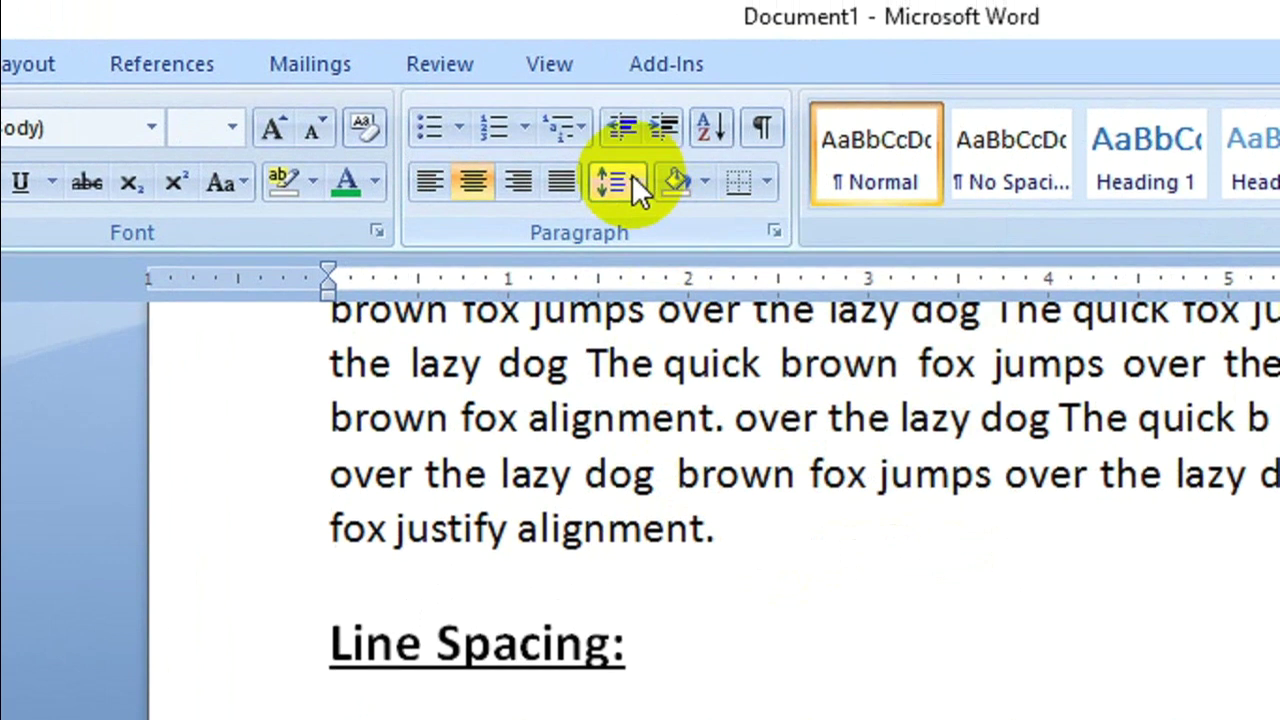
pyautogui.click(632, 174)
pyautogui.click(716, 564)
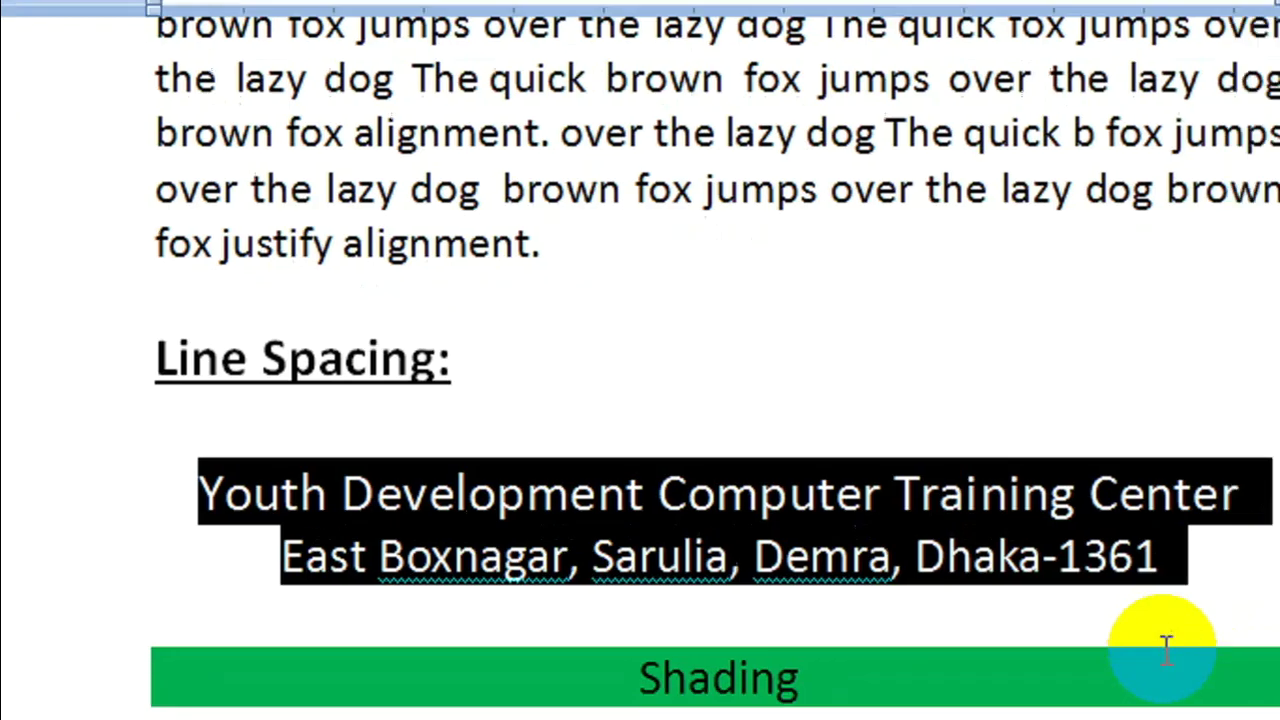
pyautogui.click(1232, 588)
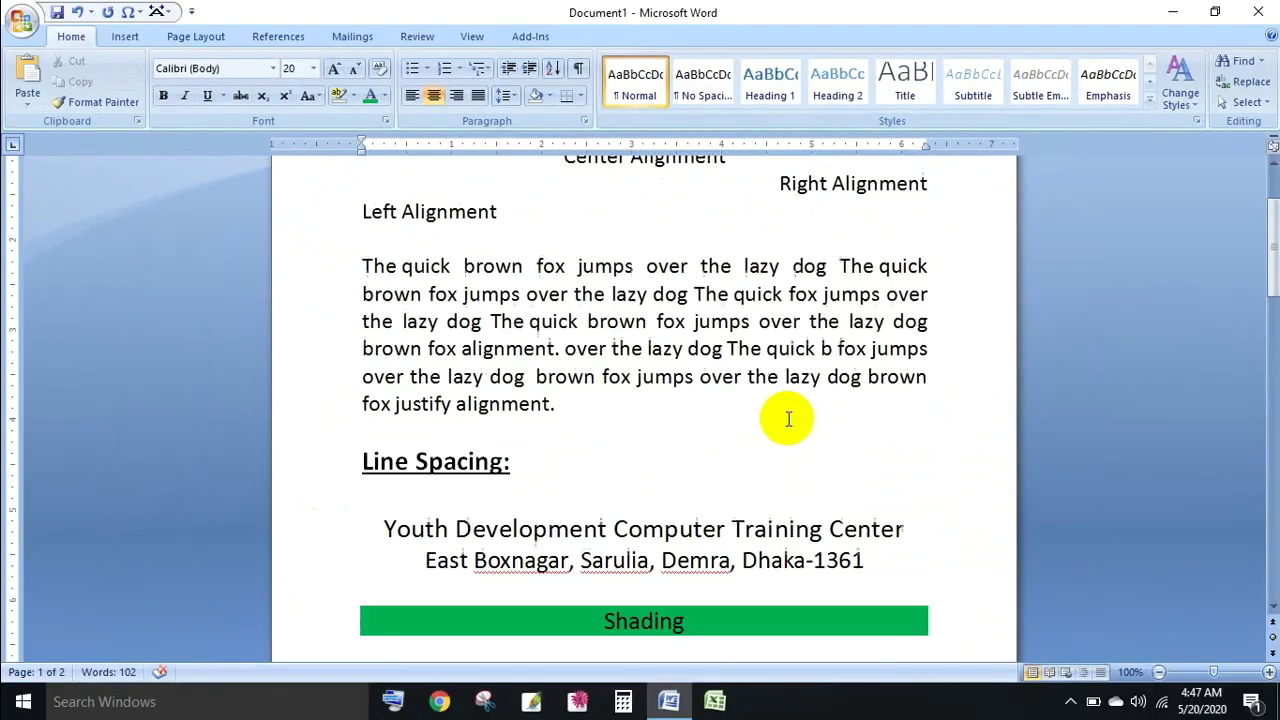
# Select the justified fox paragraph and try 1.5, then 2.5 line spacing
pyautogui.scroll(3, 800, 450)
pyautogui.moveTo(560, 453); pyautogui.dragTo(360, 312)
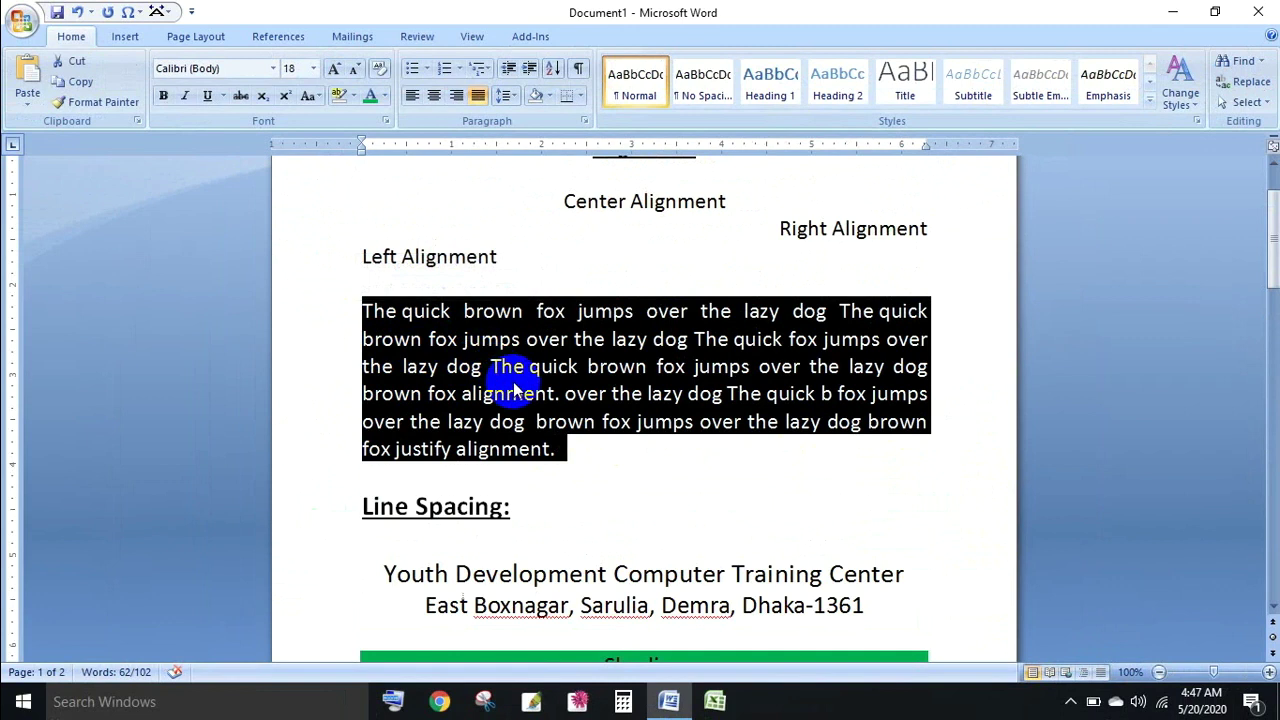
pyautogui.click(507, 95)
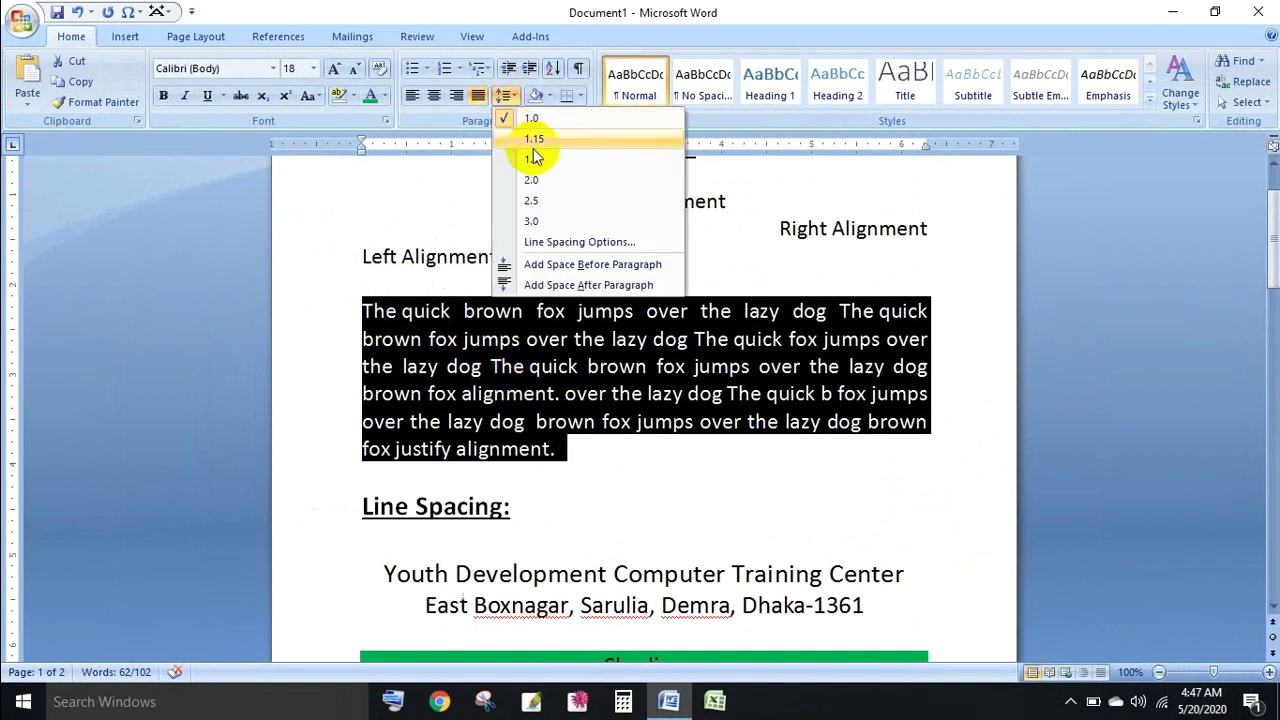
pyautogui.click(536, 161)
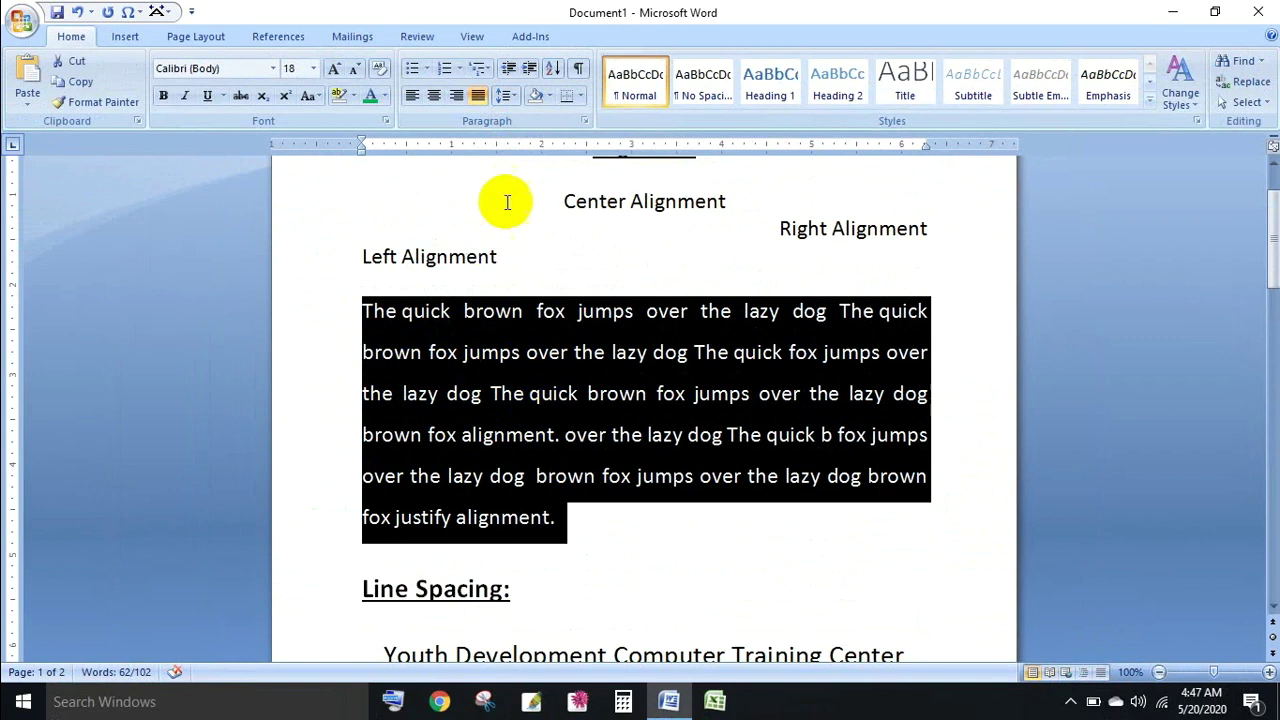
pyautogui.click(507, 95)
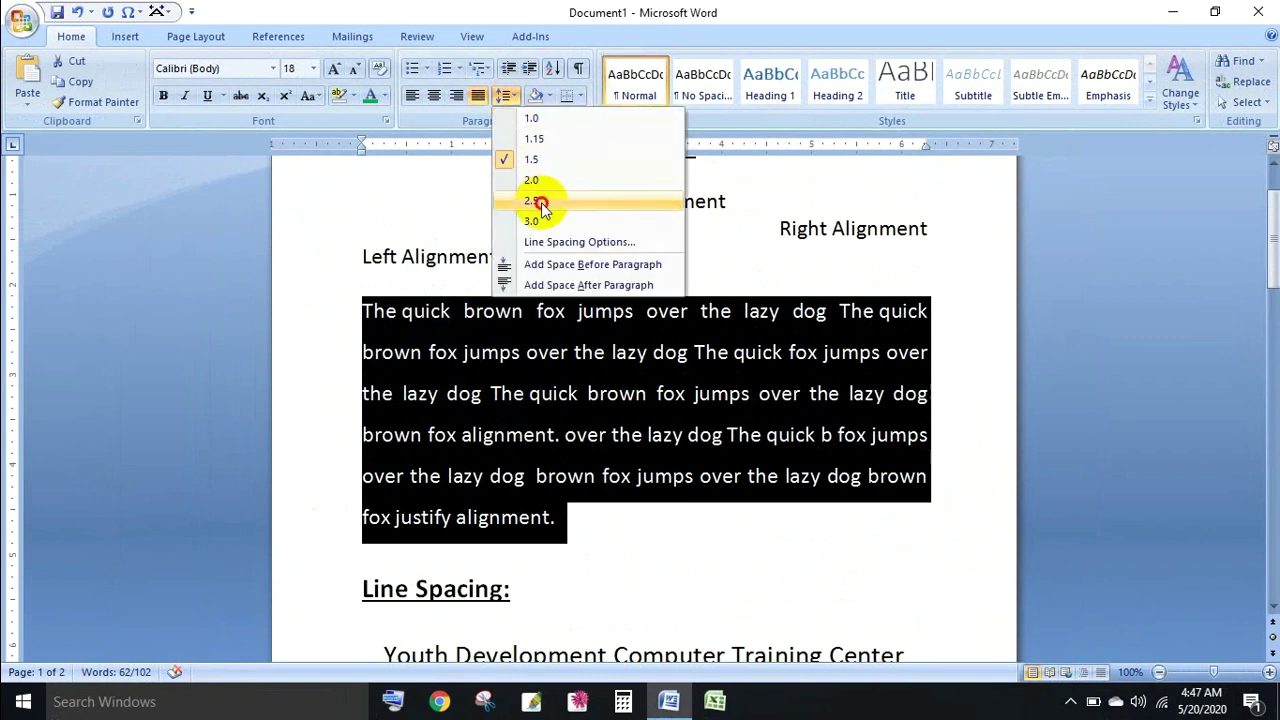
pyautogui.click(537, 203)
# Return the fox paragraph to 1.0 spacing, then settle on 1.5 line spacing
pyautogui.click(507, 95)
pyautogui.click(530, 112)
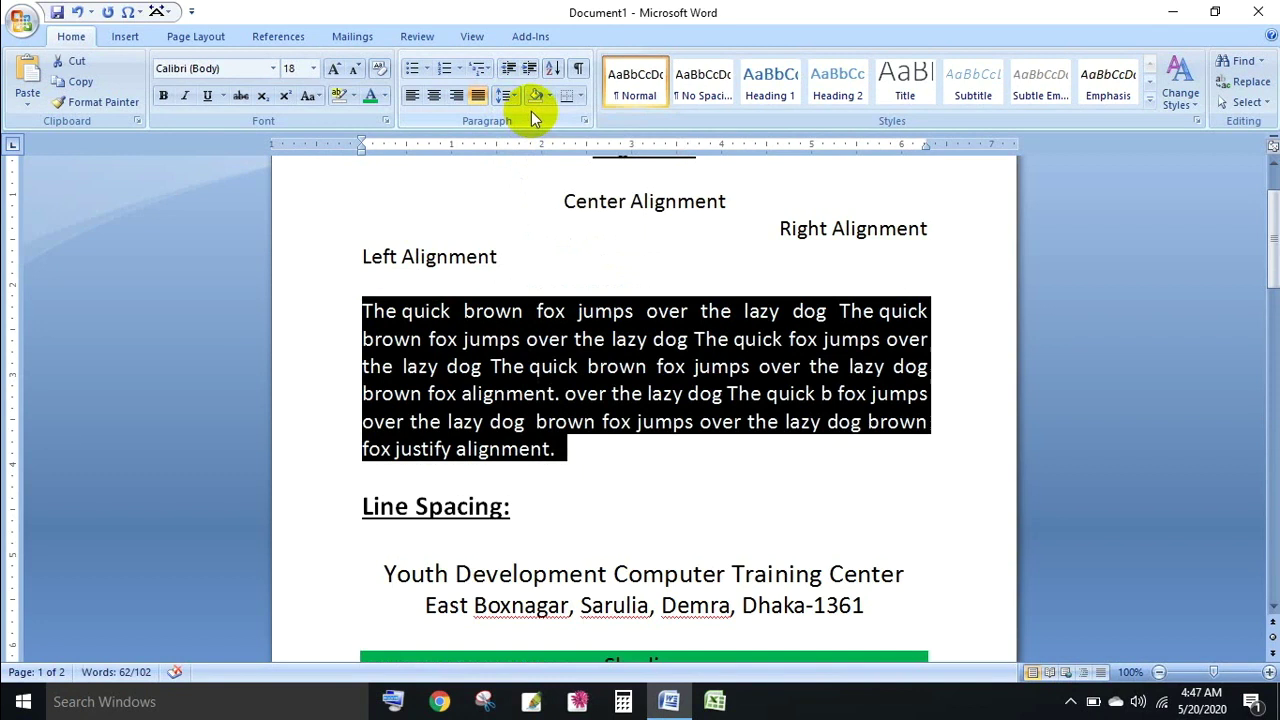
pyautogui.click(507, 95)
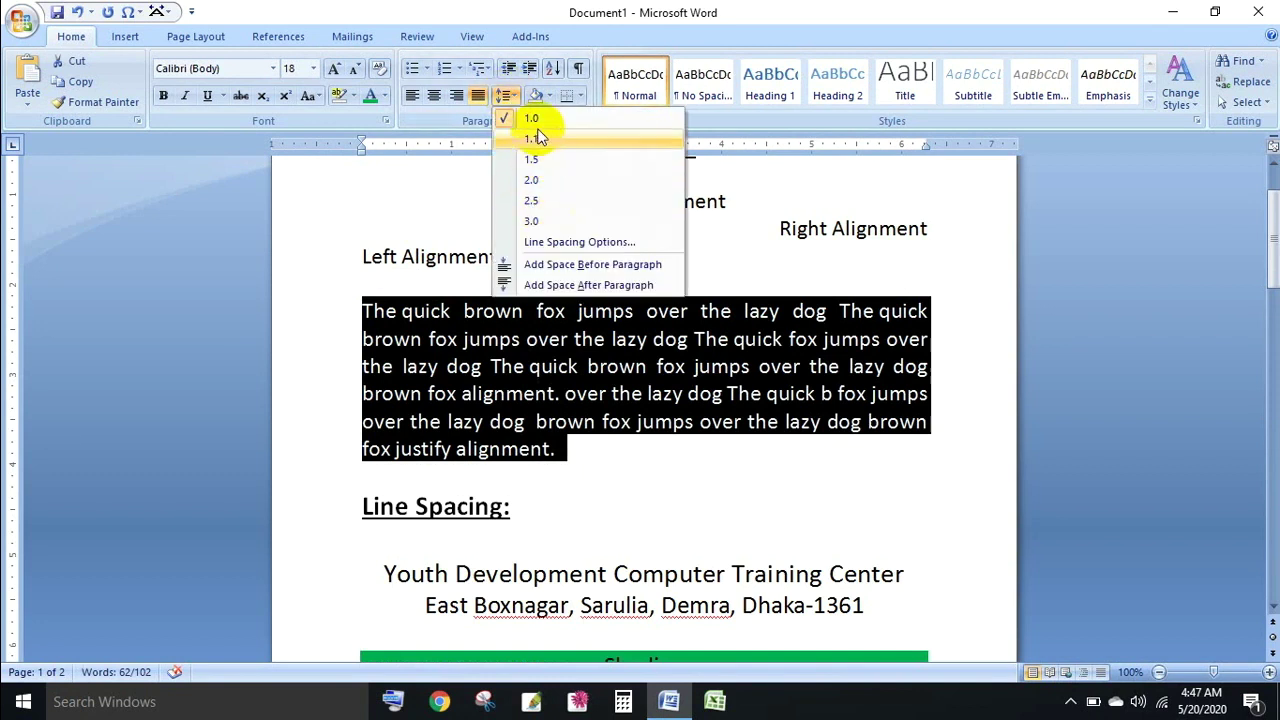
pyautogui.click(546, 159)
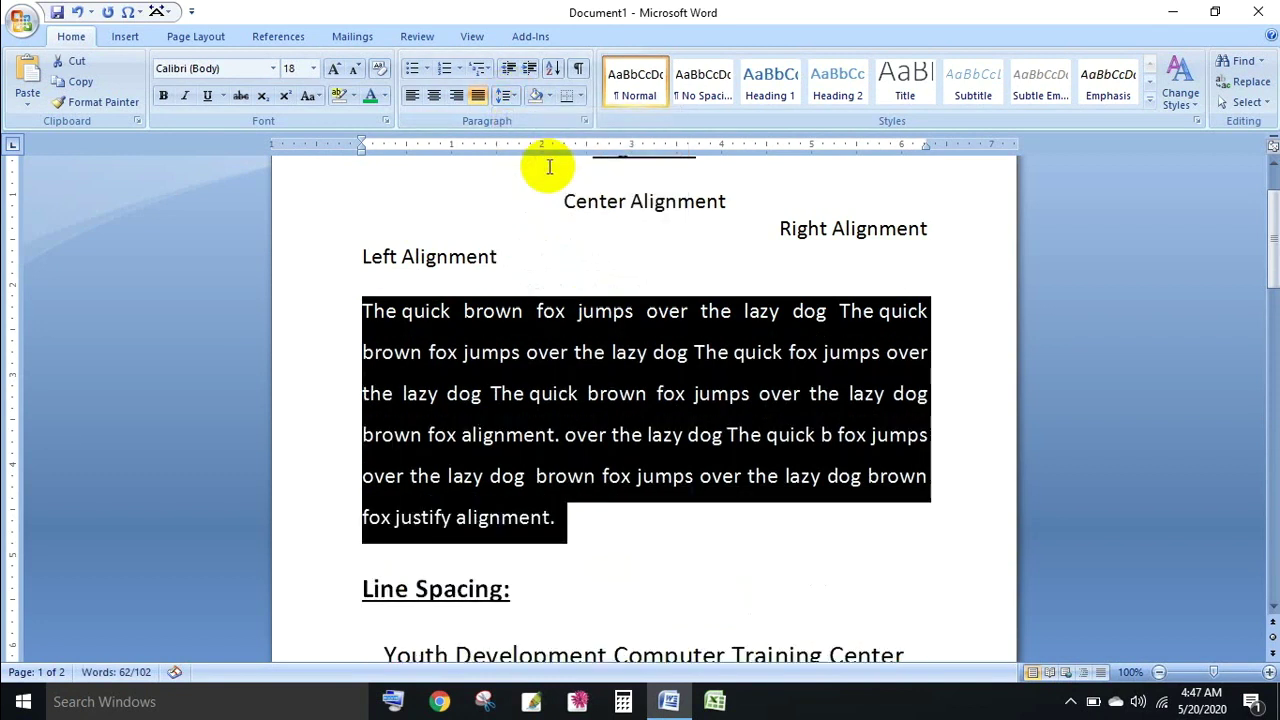
pyautogui.click(594, 517)
pyautogui.scroll(-5, 594, 491)
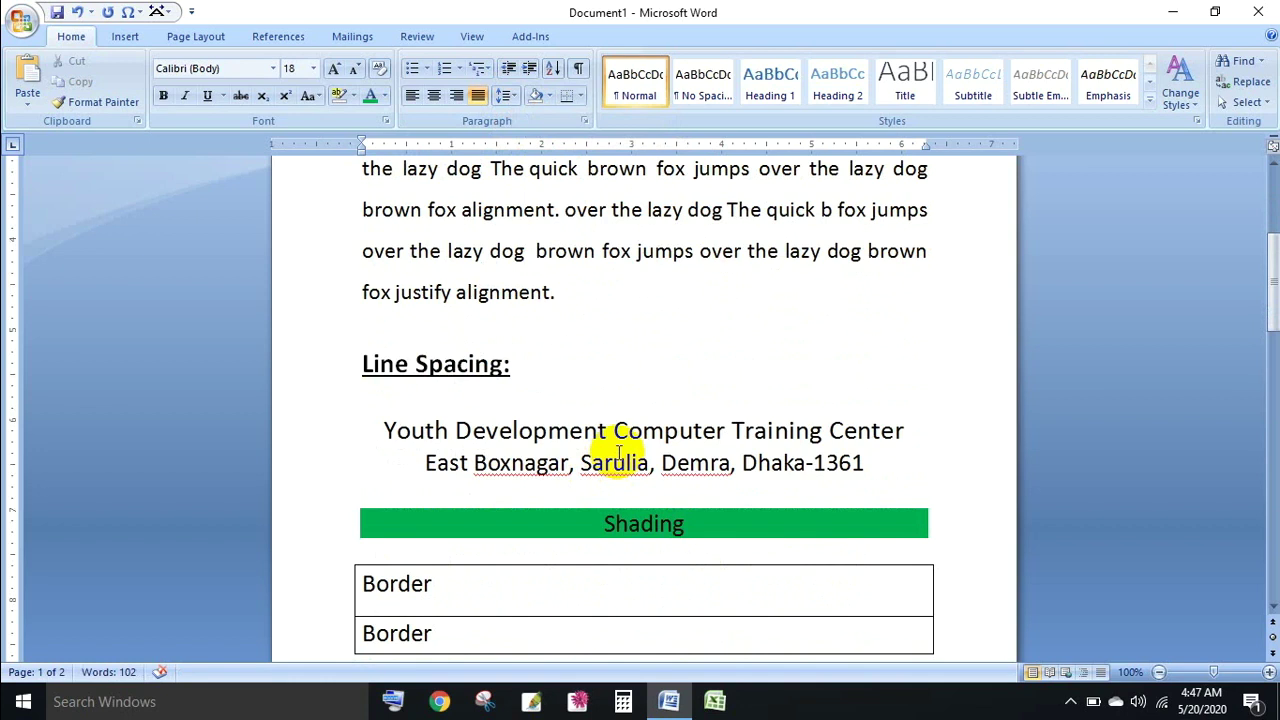
# Clear the green shading from the Shading line with No Color, then shade it Yellow
pyautogui.scroll(-2, 763, 591)
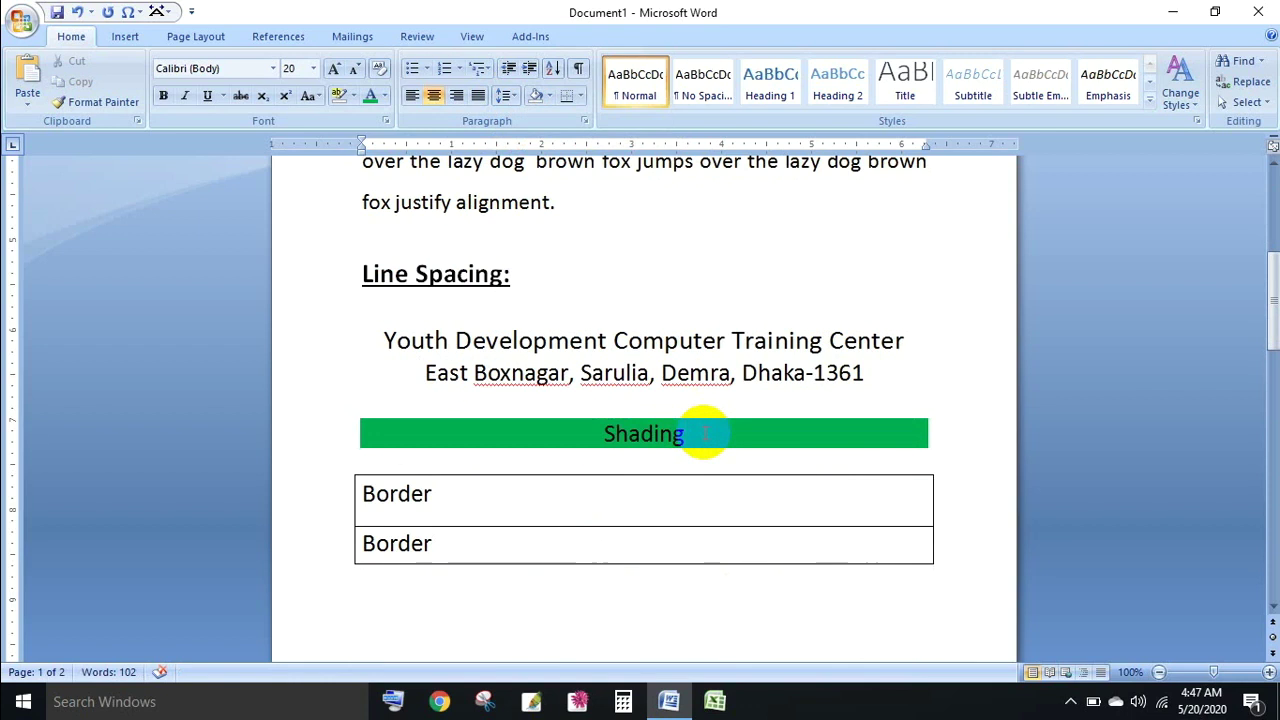
pyautogui.click(705, 432)
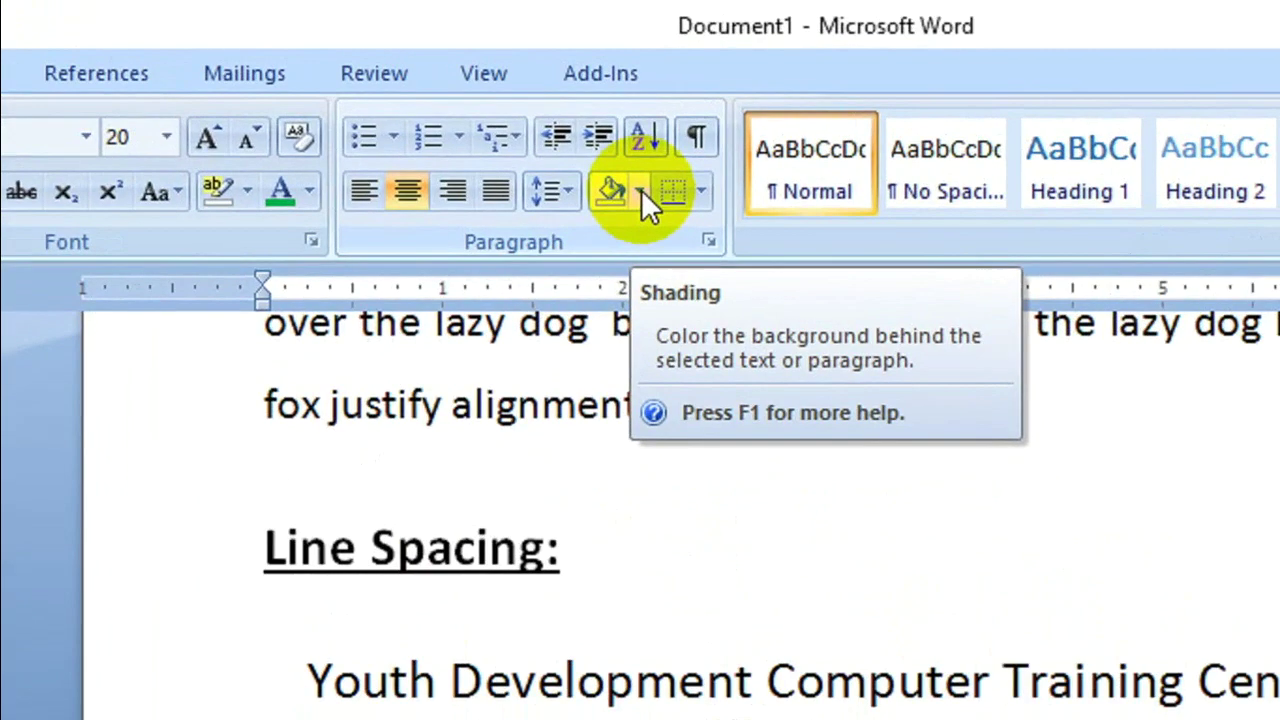
pyautogui.click(641, 191)
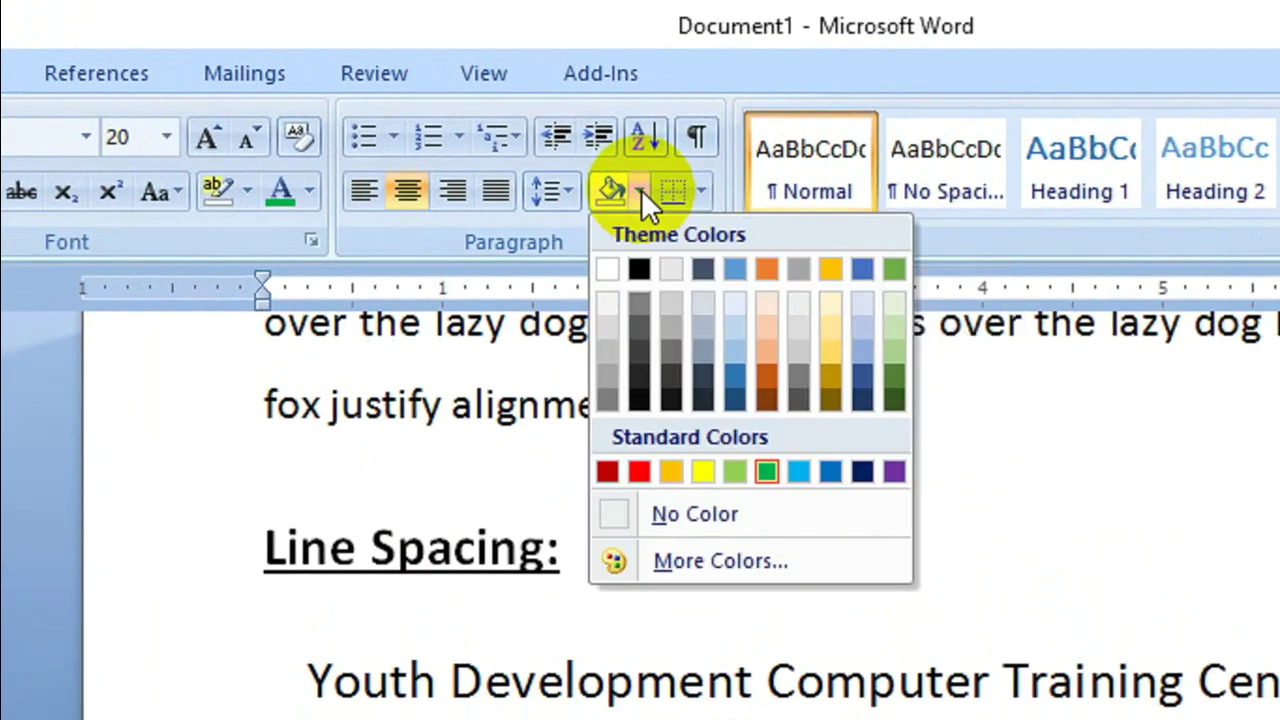
pyautogui.click(708, 513)
pyautogui.click(926, 512)
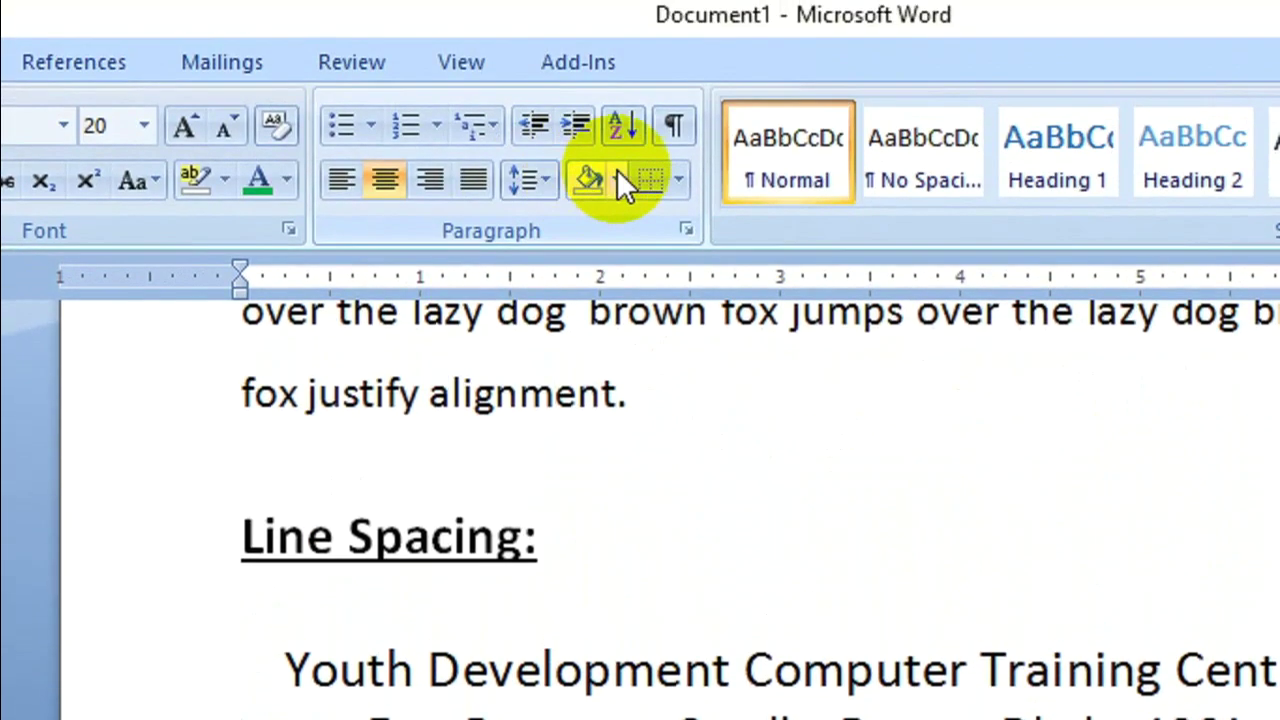
pyautogui.click(617, 178)
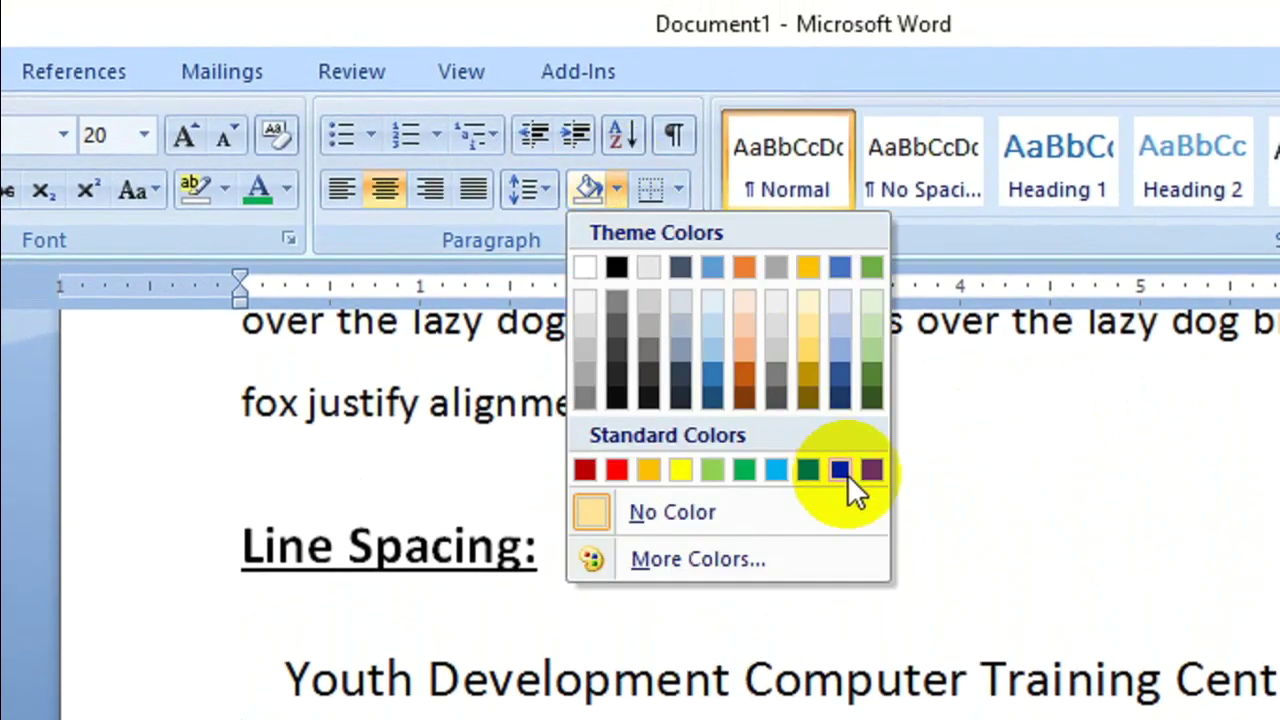
pyautogui.click(682, 468)
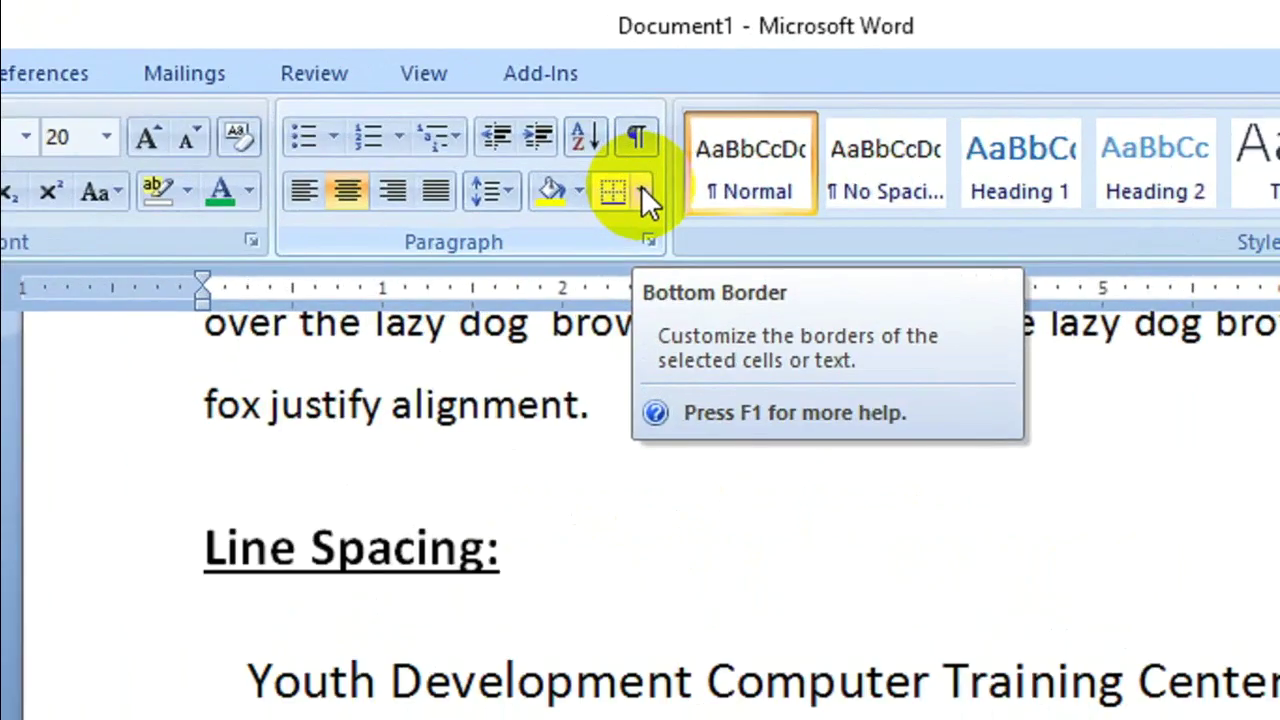
# Select the two Border lines, clear their borders, then give them an outside border
pyautogui.click(641, 185)
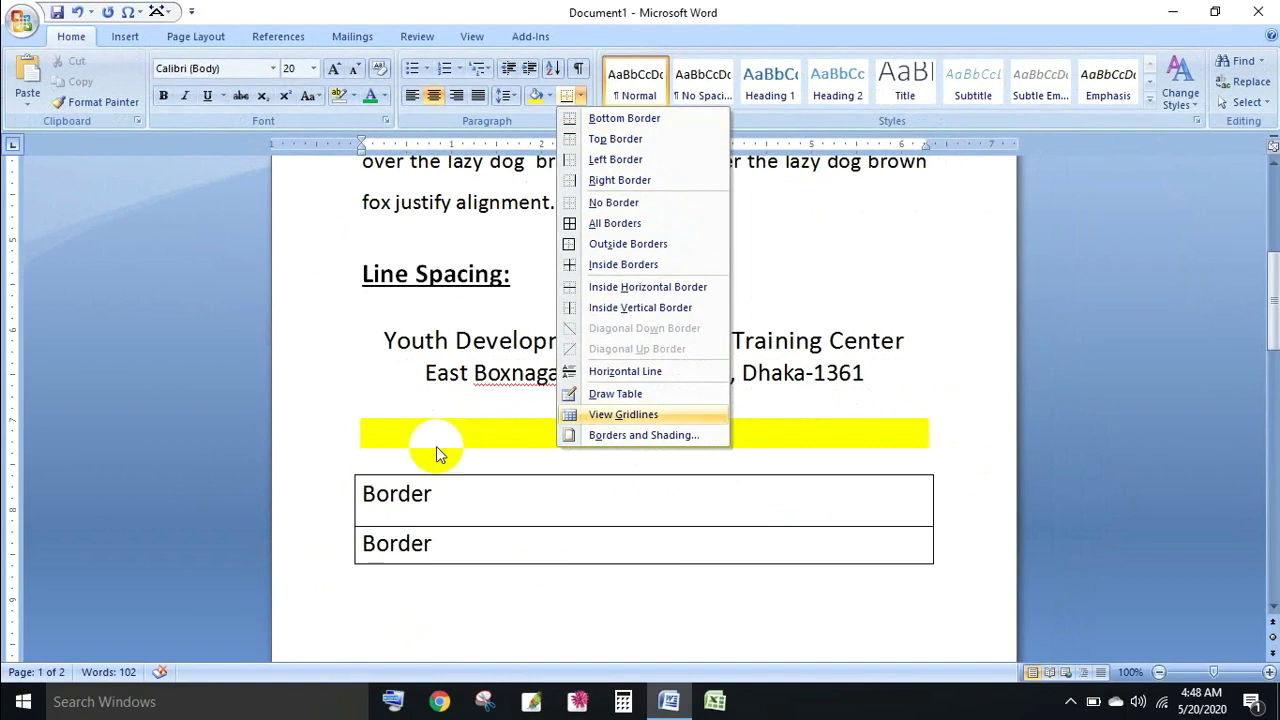
pyautogui.click(457, 488)
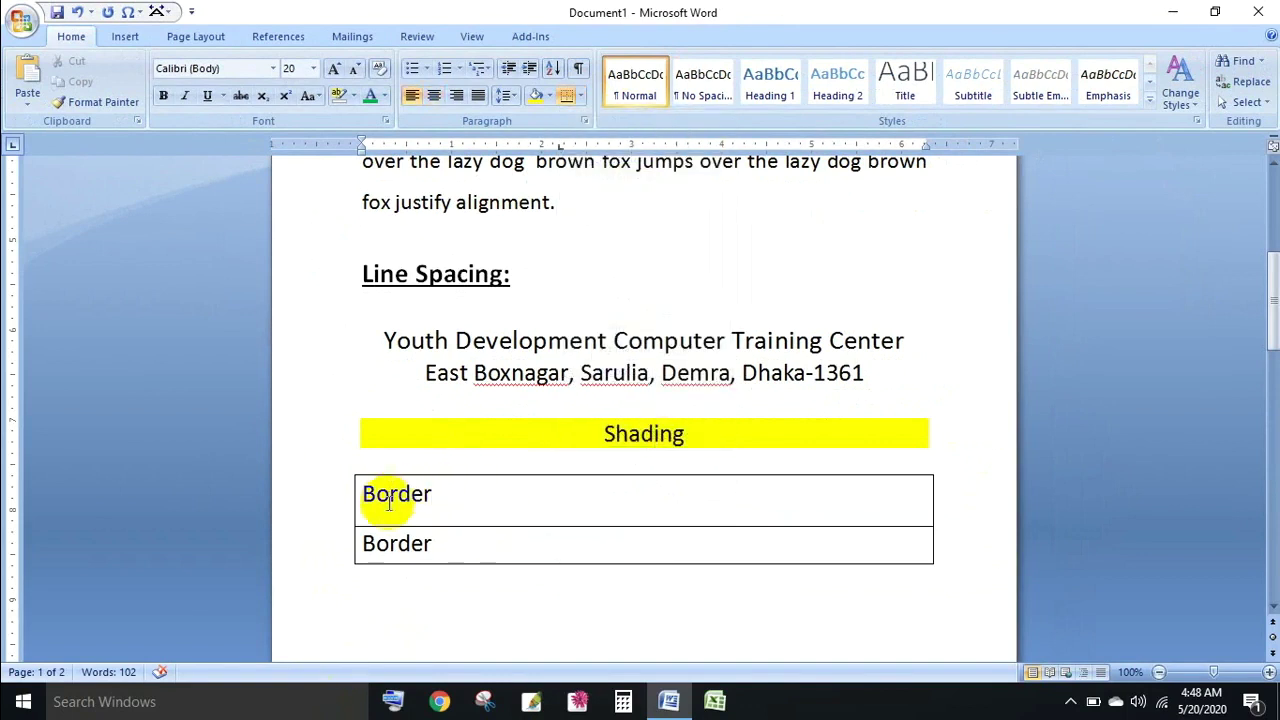
pyautogui.moveTo(363, 491); pyautogui.dragTo(571, 537)
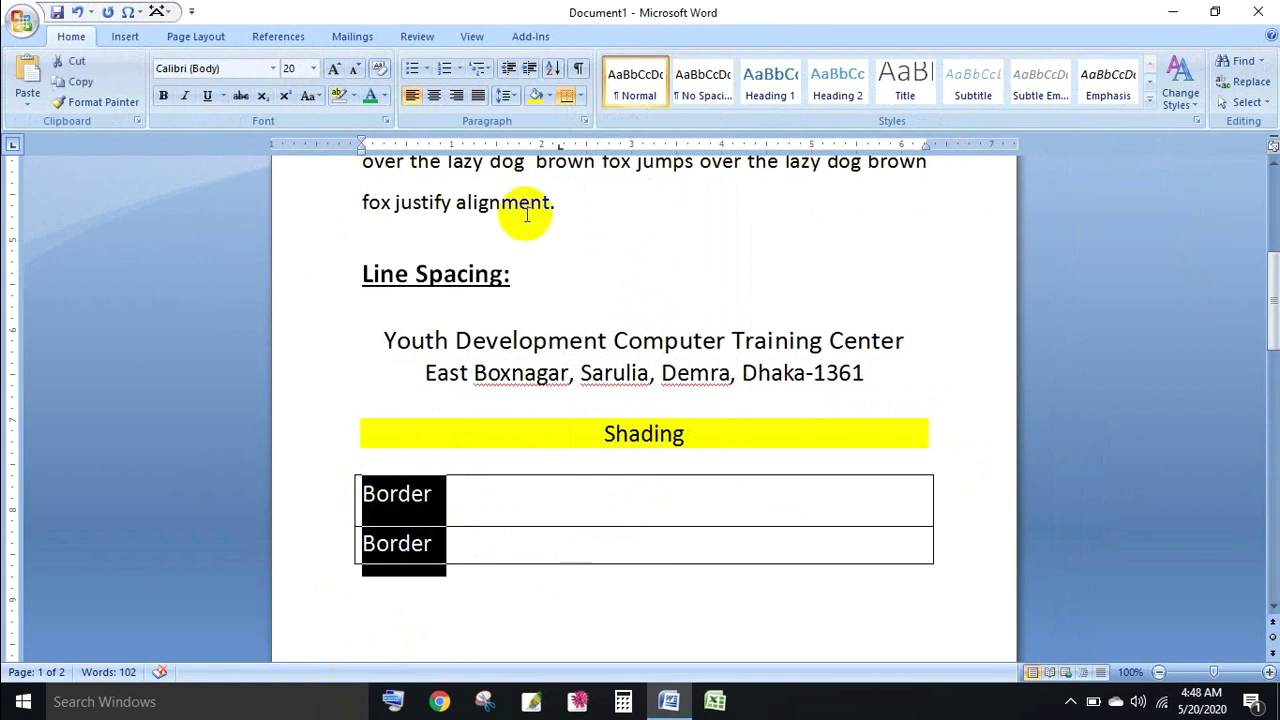
pyautogui.click(579, 97)
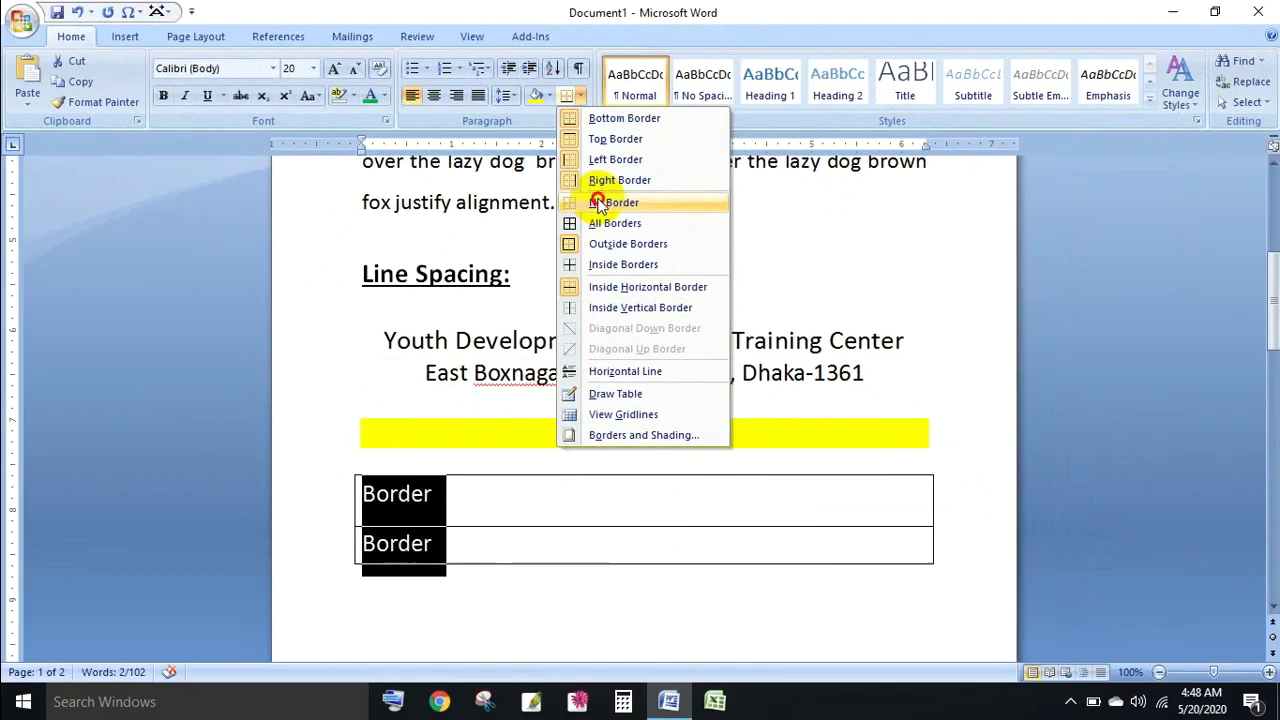
pyautogui.click(597, 202)
pyautogui.click(579, 97)
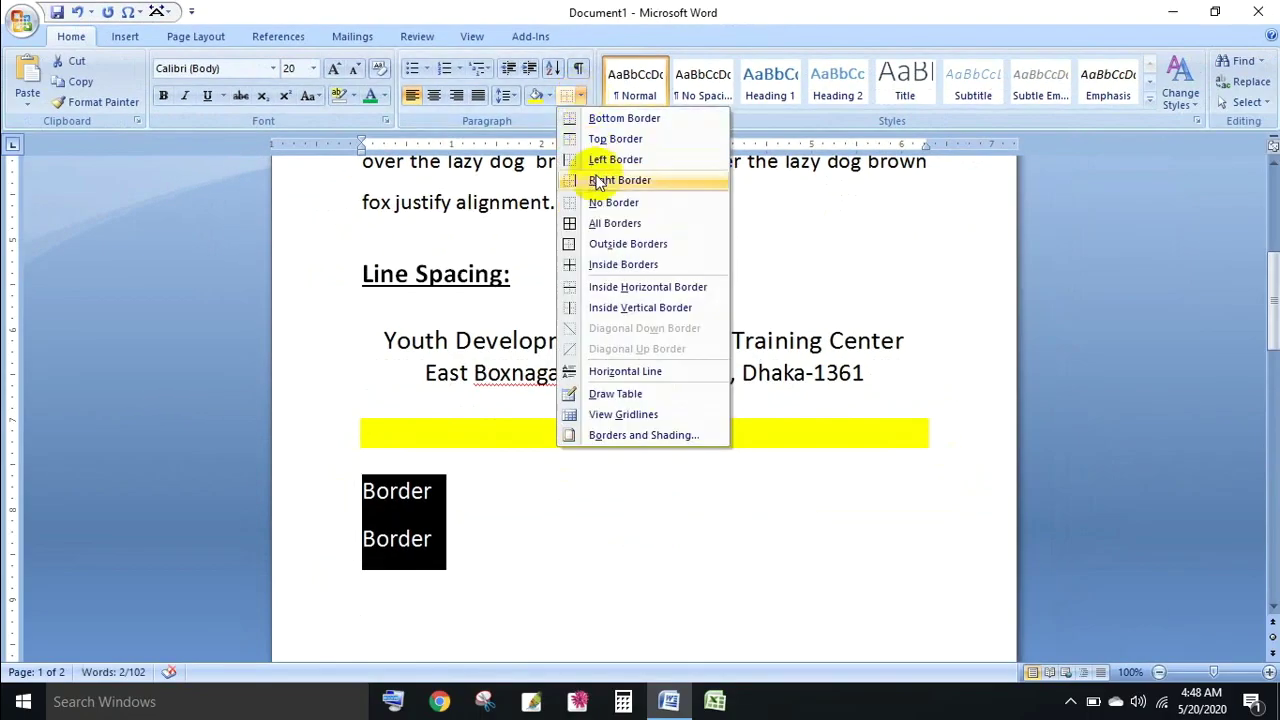
pyautogui.click(600, 244)
pyautogui.click(494, 526)
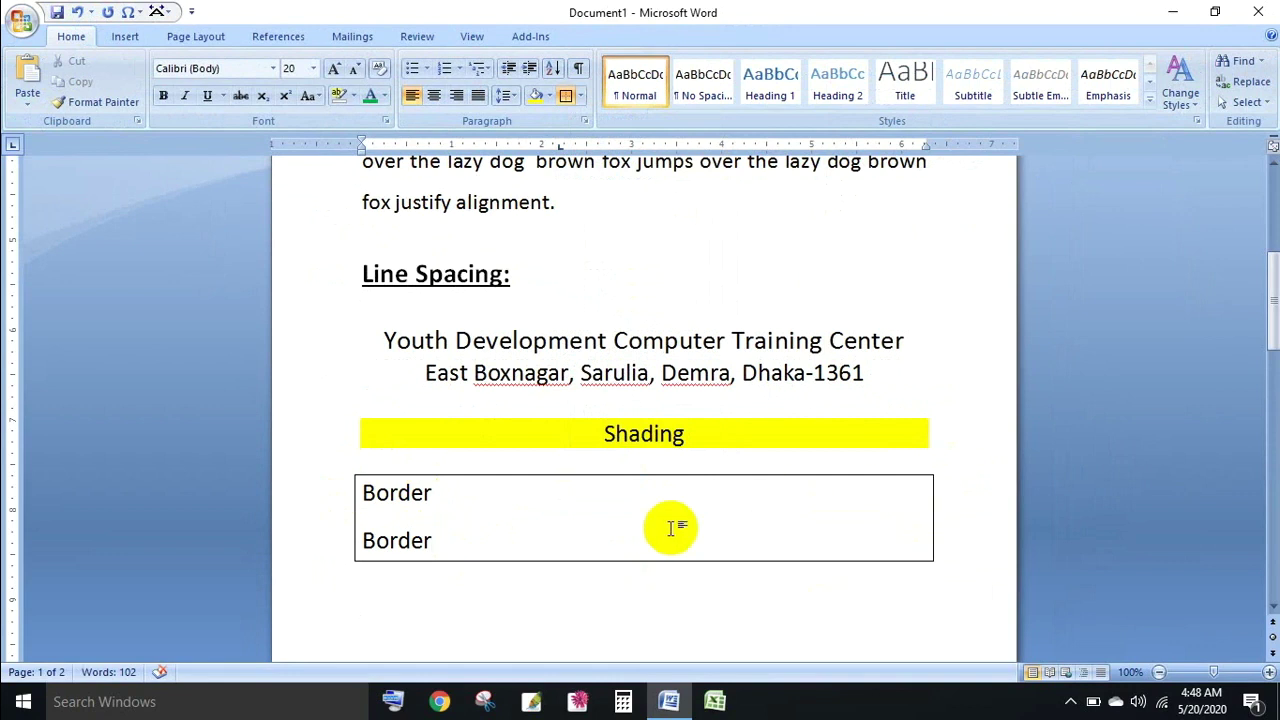
# Apply All Borders to the Border lines, then remove them with No Border
pyautogui.click(578, 96)
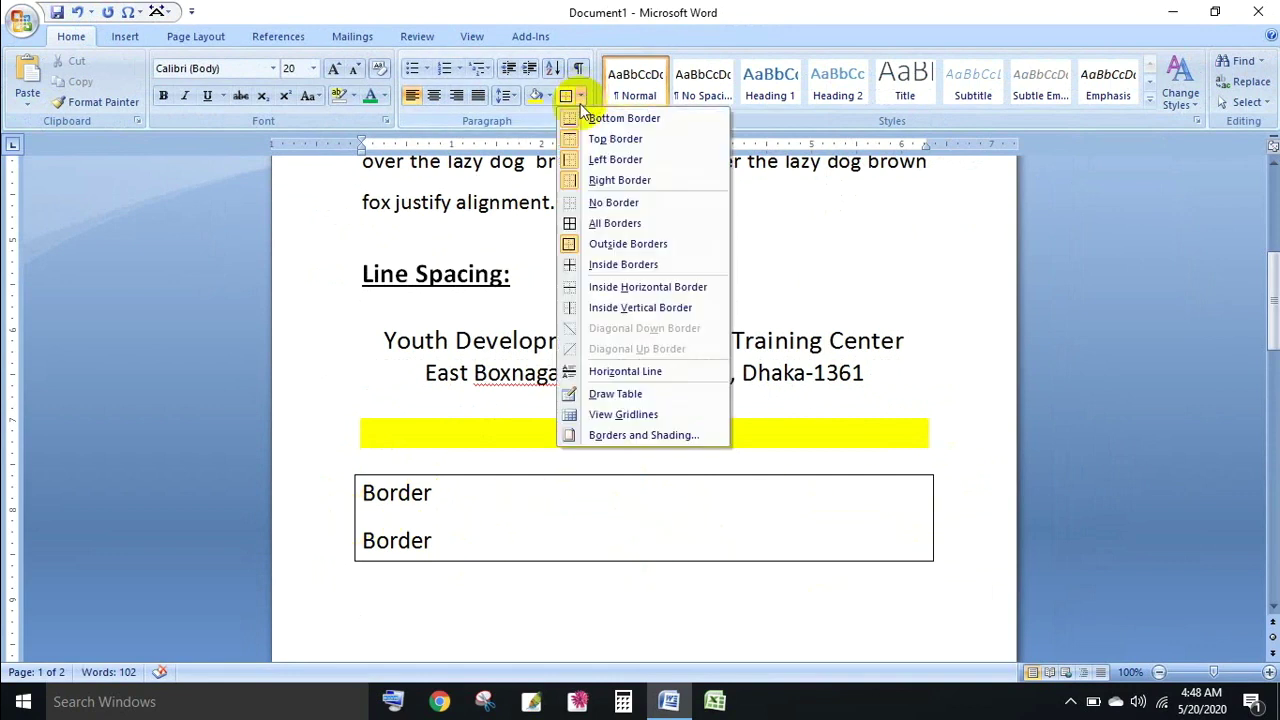
pyautogui.click(622, 226)
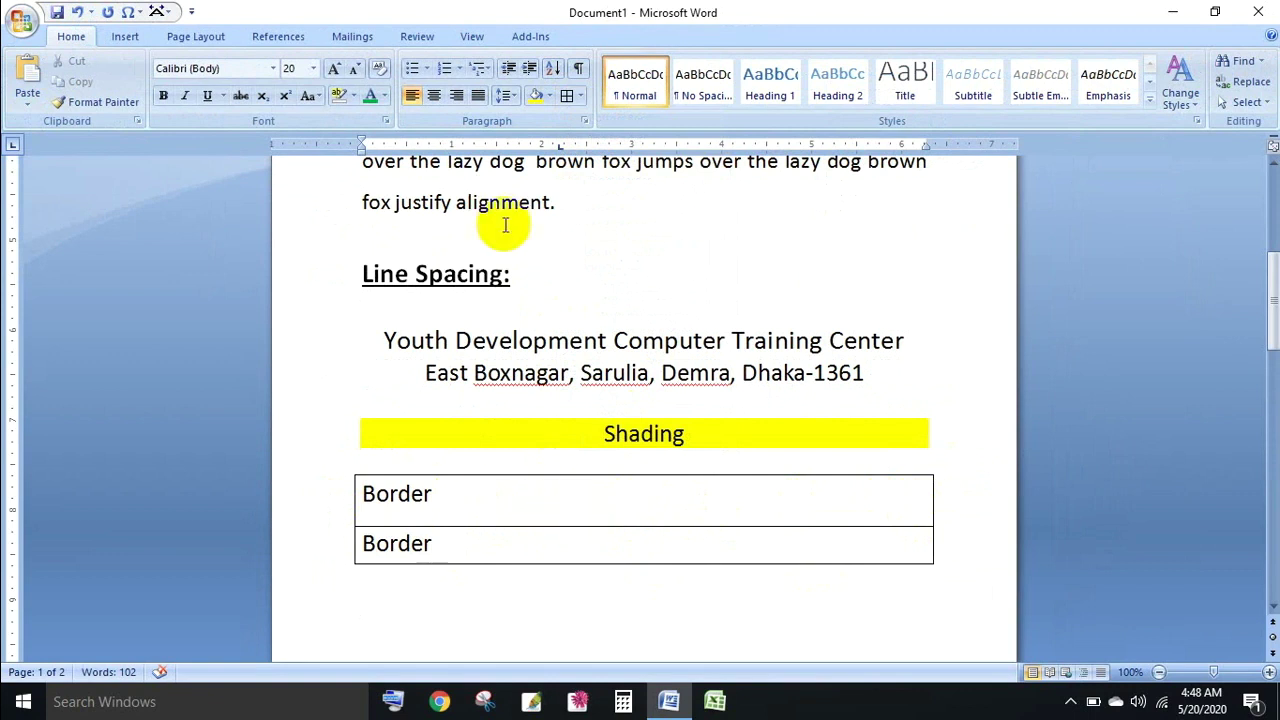
pyautogui.click(582, 97)
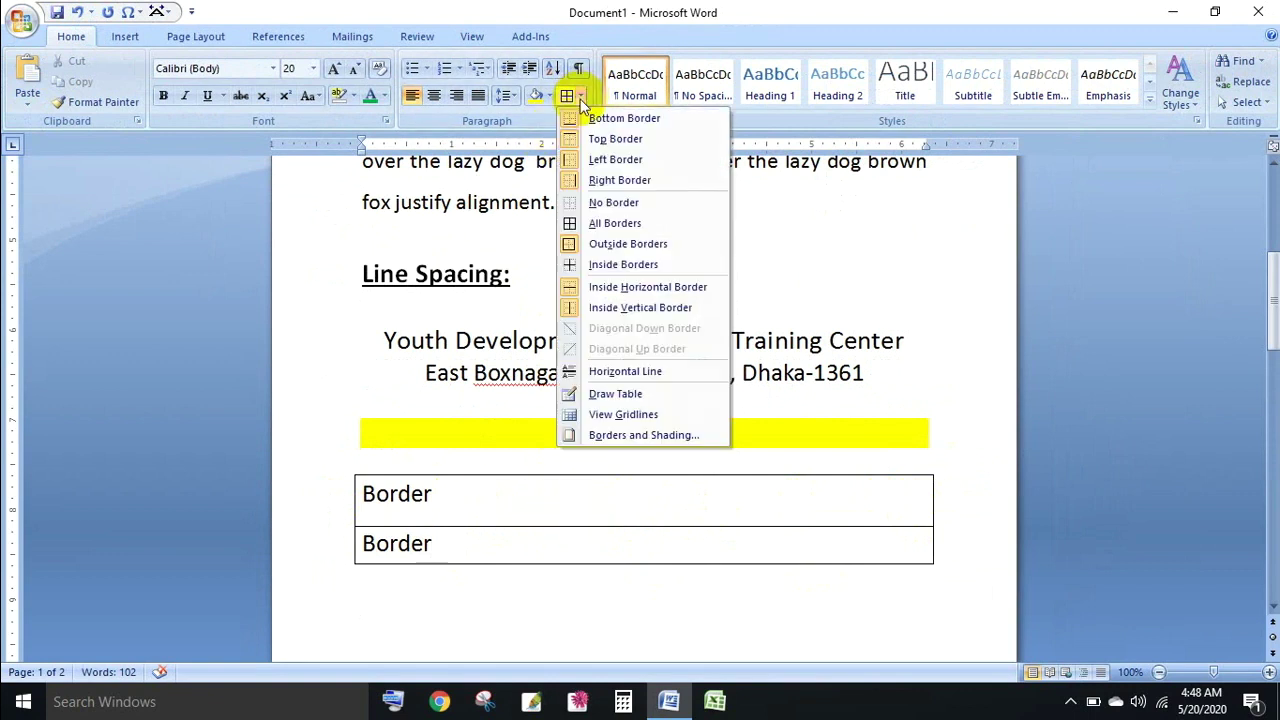
pyautogui.click(610, 203)
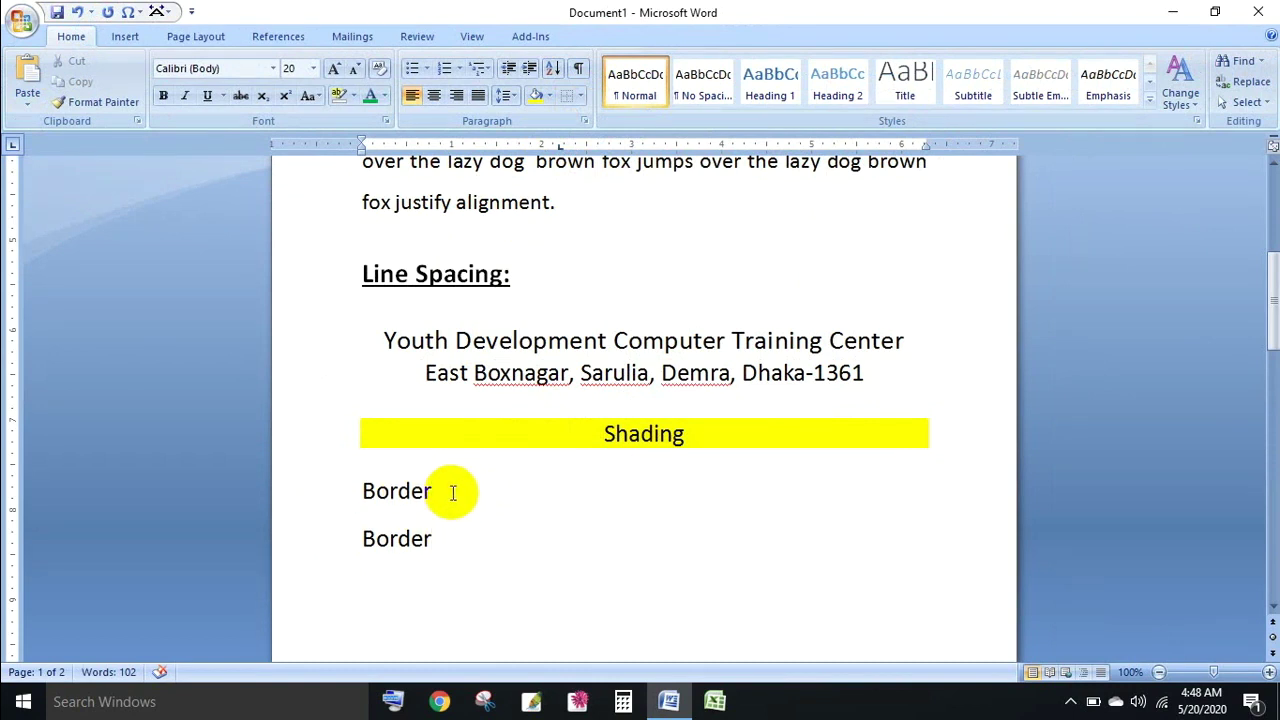
# Apply All Borders to the training center name and address lines
pyautogui.moveTo(866, 373); pyautogui.dragTo(381, 337)
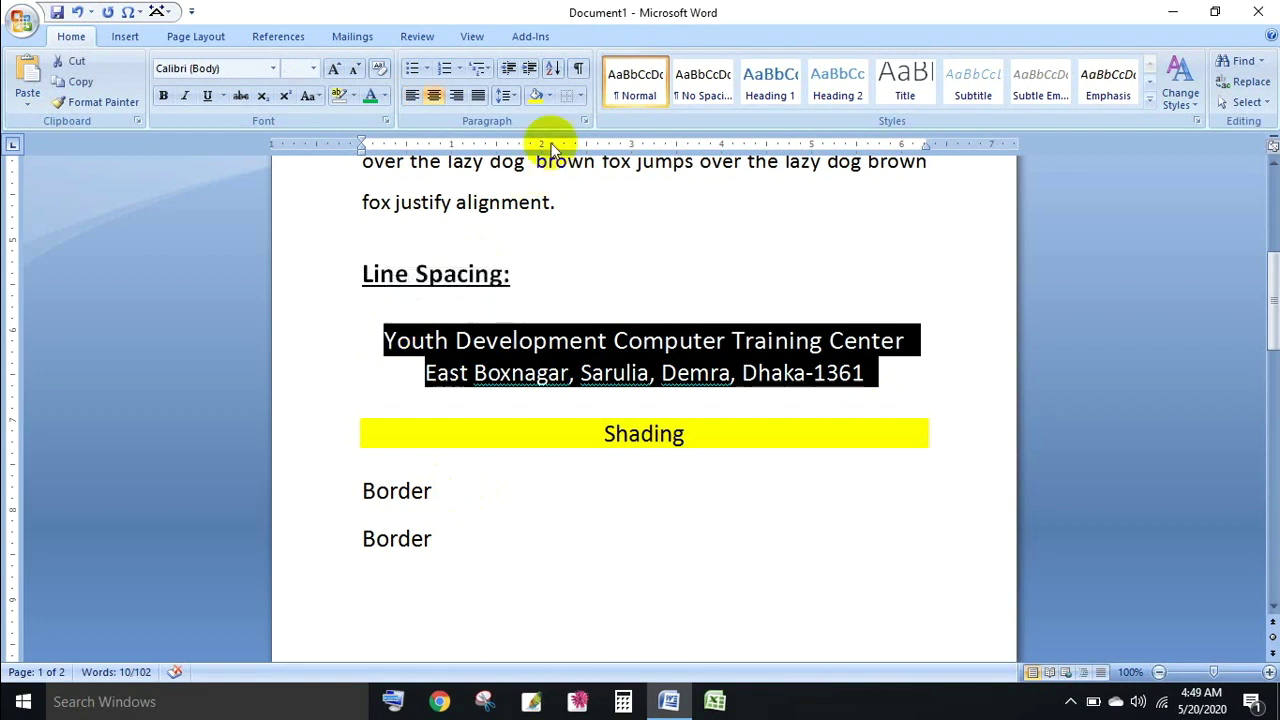
pyautogui.click(580, 96)
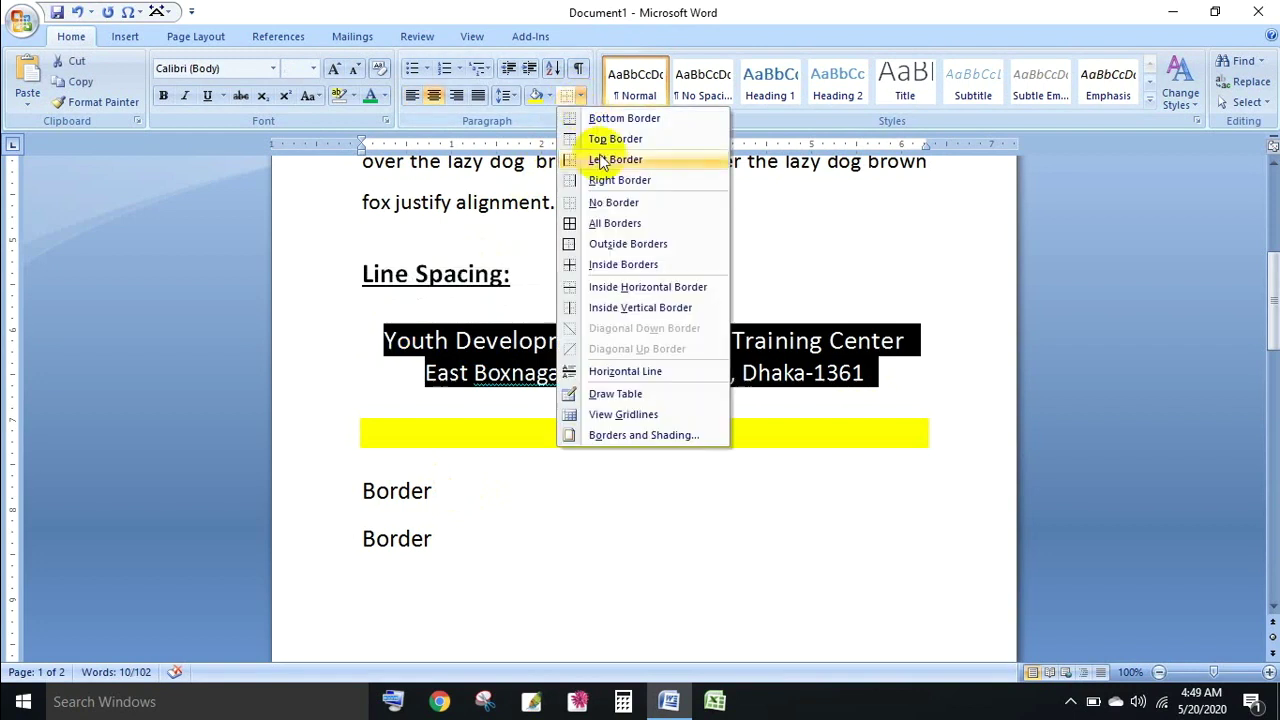
pyautogui.click(615, 224)
pyautogui.click(888, 377)
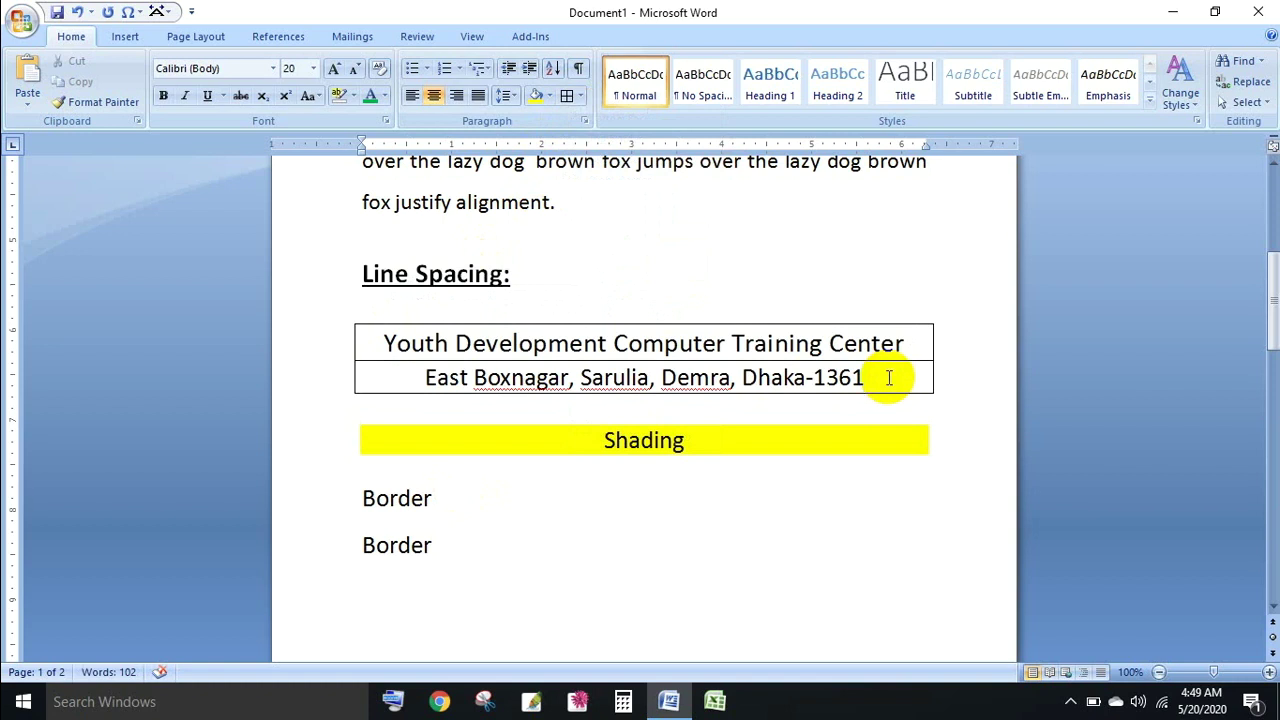
pyautogui.scroll(7, 780, 355)
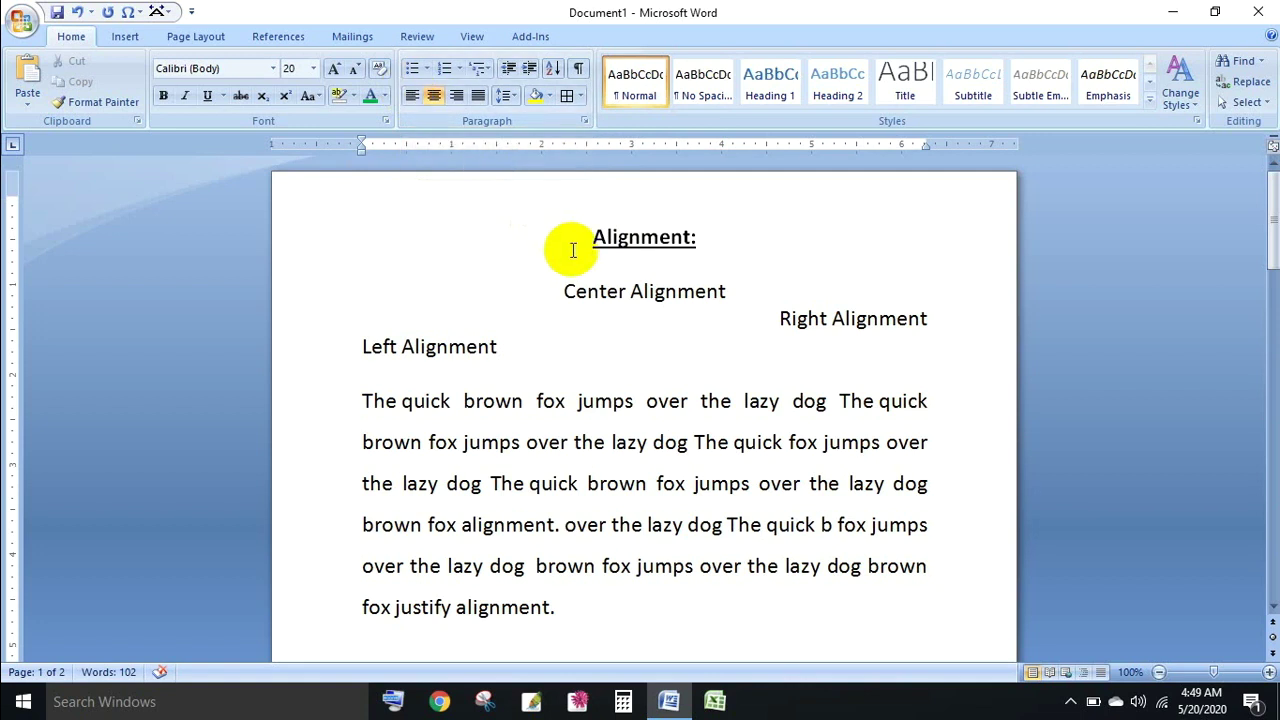
# Scroll to the page 2 Before Sort list, open Sort Text and cancel without sorting
pyautogui.scroll(-5, 571, 250)
pyautogui.scroll(-4, 574, 251)
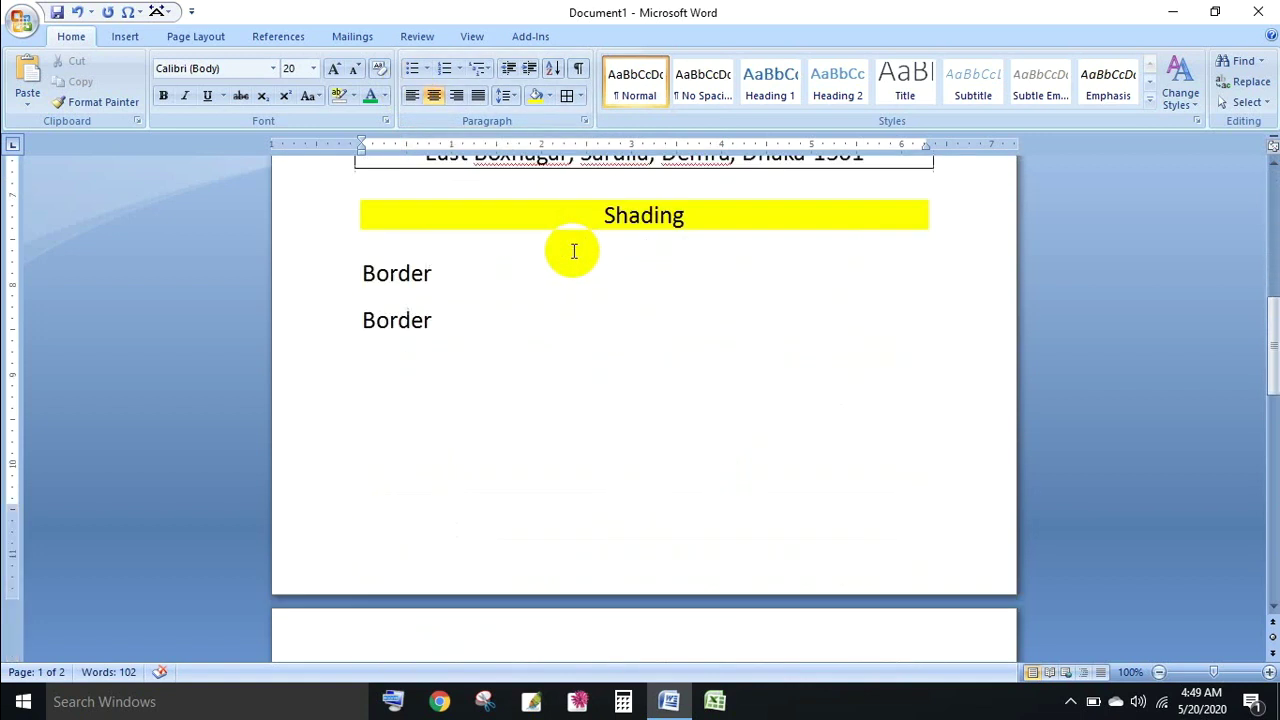
pyautogui.scroll(-3, 586, 258)
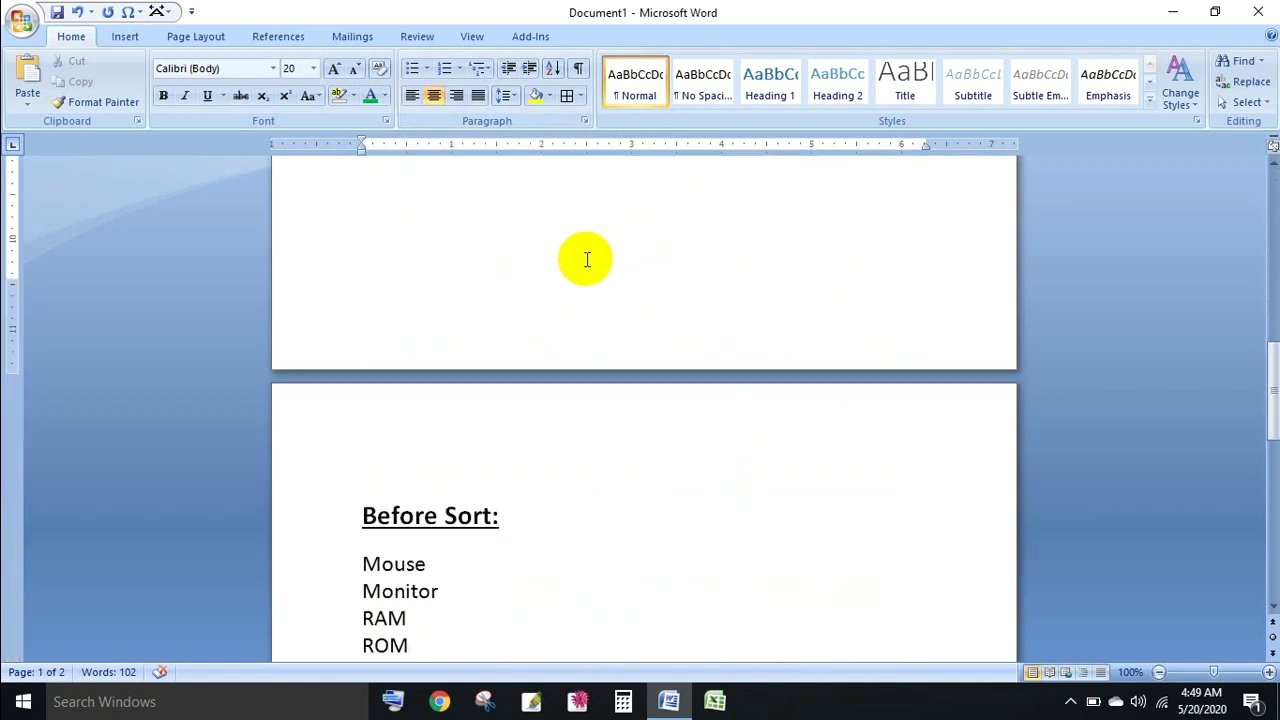
pyautogui.scroll(-5, 587, 259)
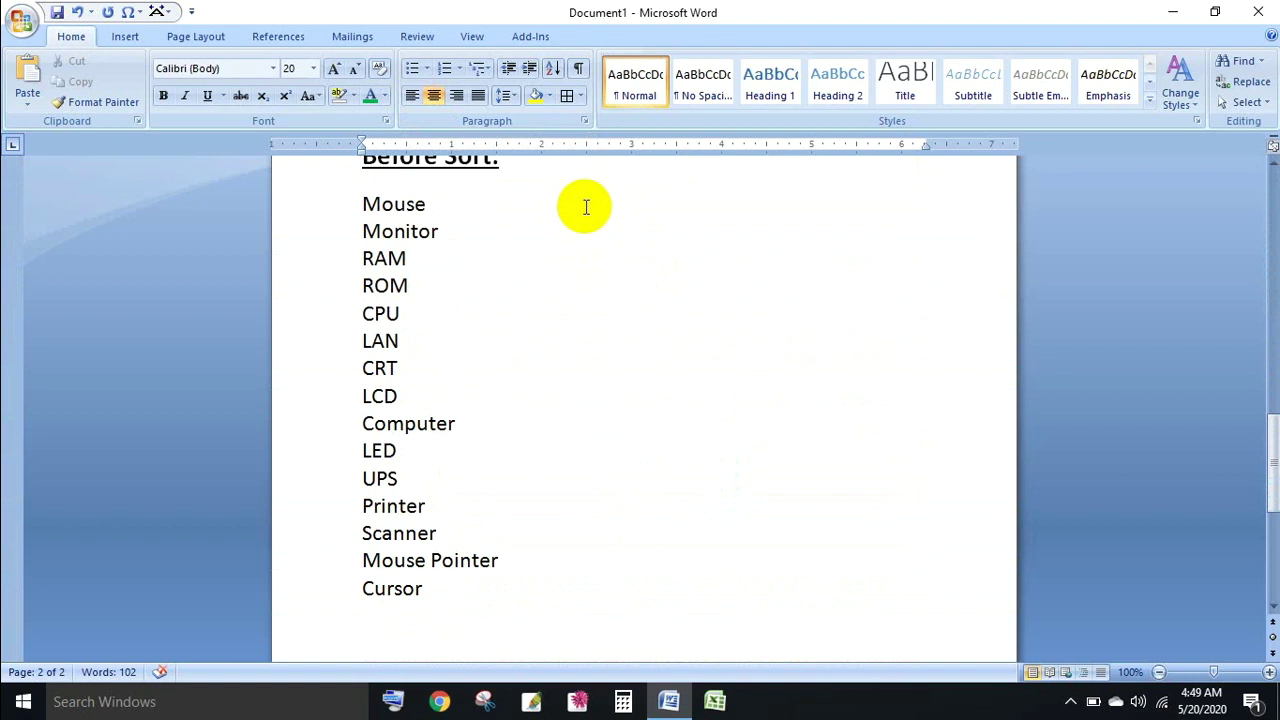
pyautogui.hotkey('ctrl', 'a')
pyautogui.click(553, 68)
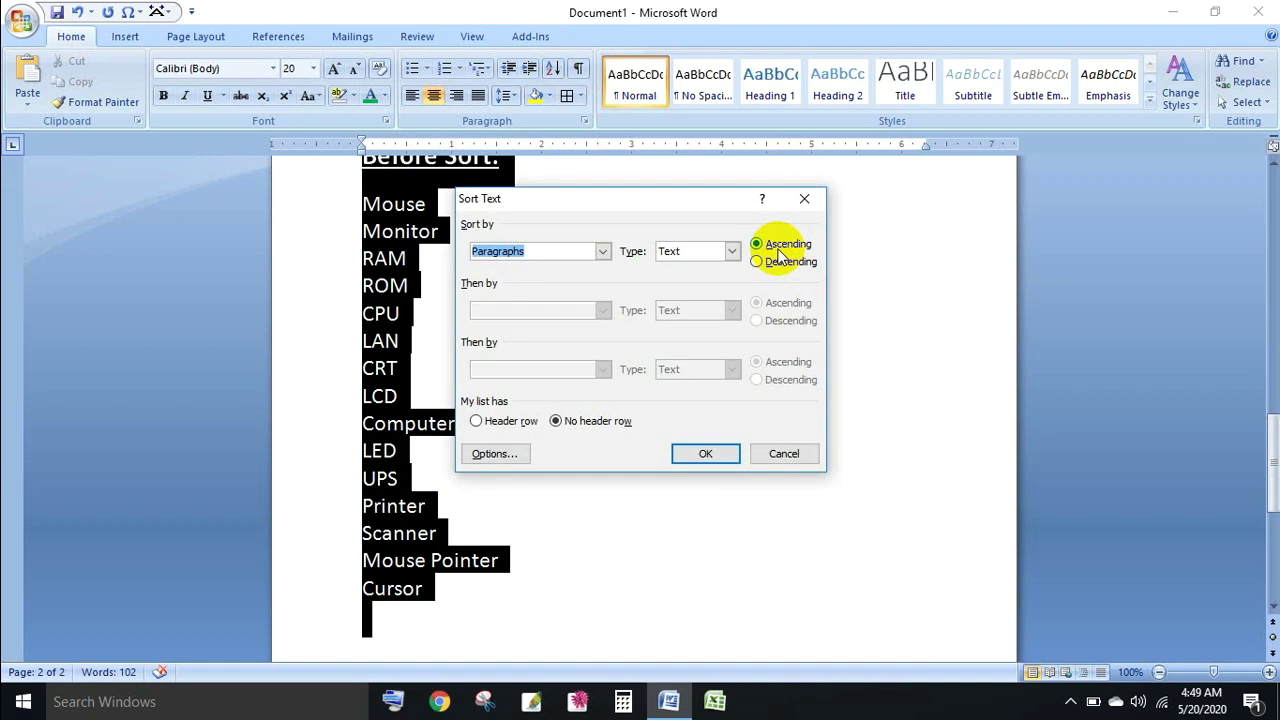
pyautogui.click(804, 198)
pyautogui.click(608, 309)
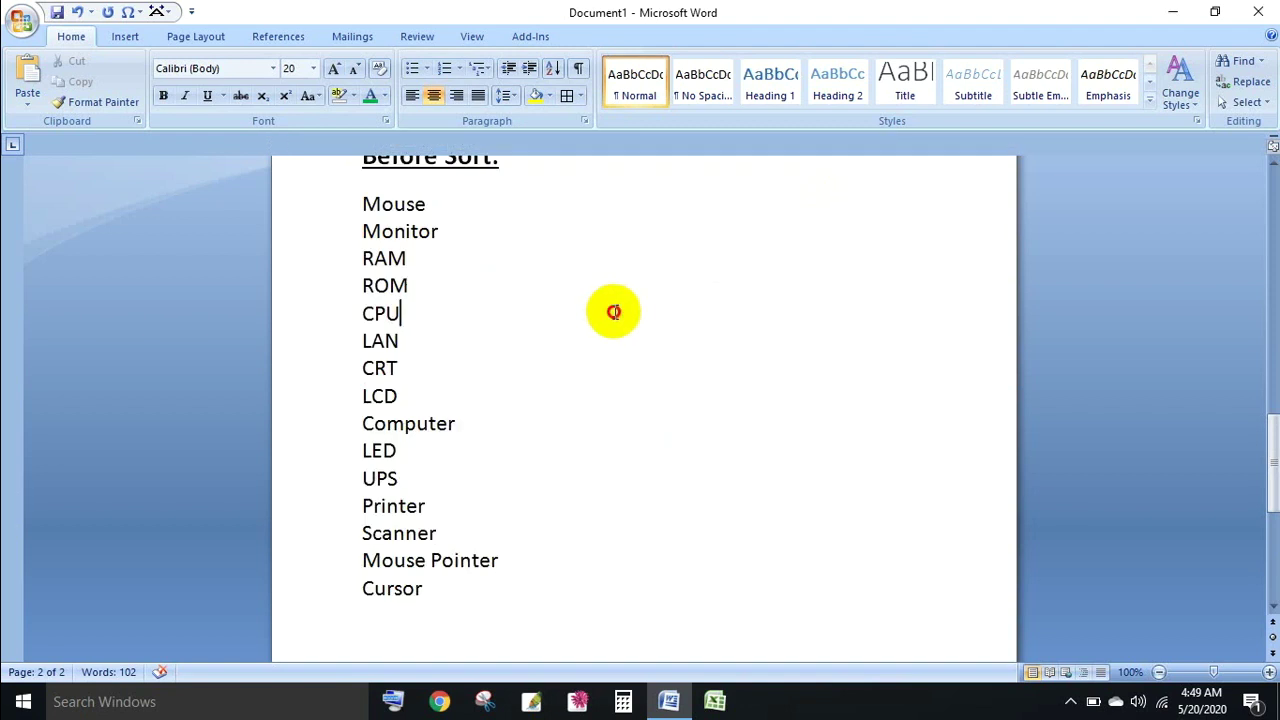
pyautogui.moveTo(363, 200); pyautogui.dragTo(424, 584)
pyautogui.click(424, 587)
pyautogui.scroll(2, 428, 560)
pyautogui.scroll(-2, 434, 500)
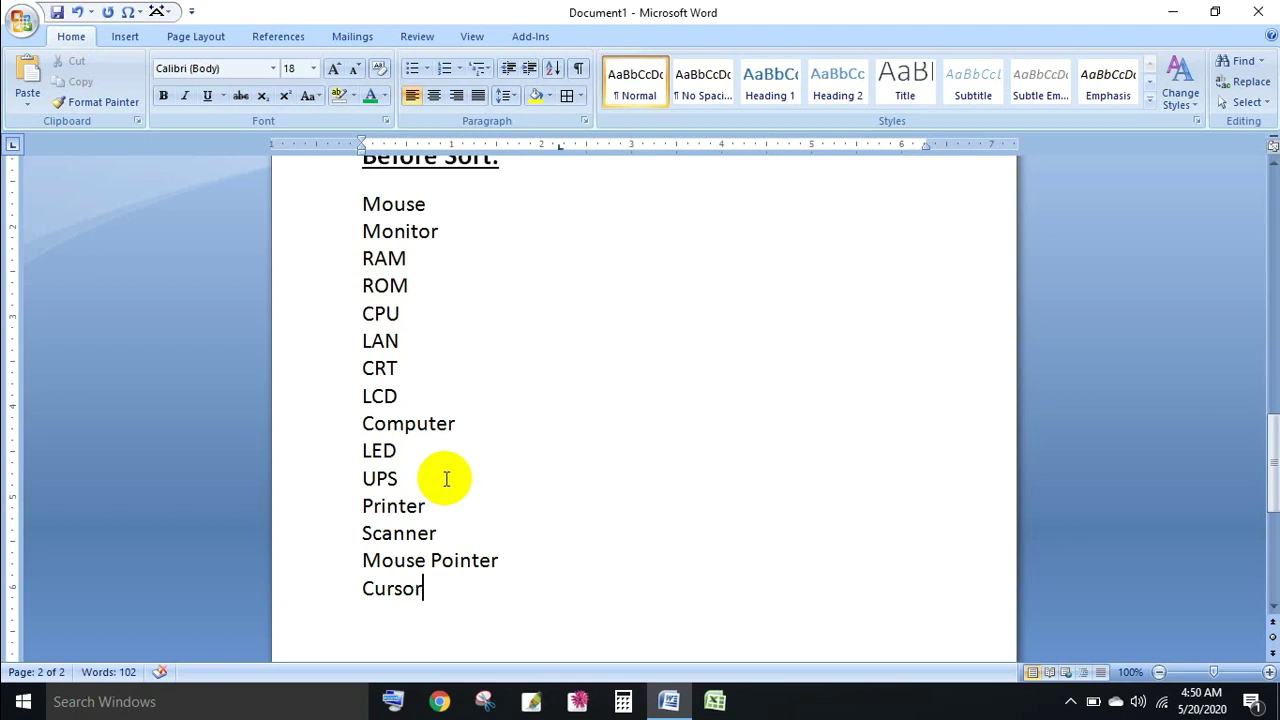
# Sort the Before Sort list from Mouse to Cursor in ascending alphabetical order
pyautogui.click(362, 200)
pyautogui.moveTo(362, 200); pyautogui.dragTo(431, 595)
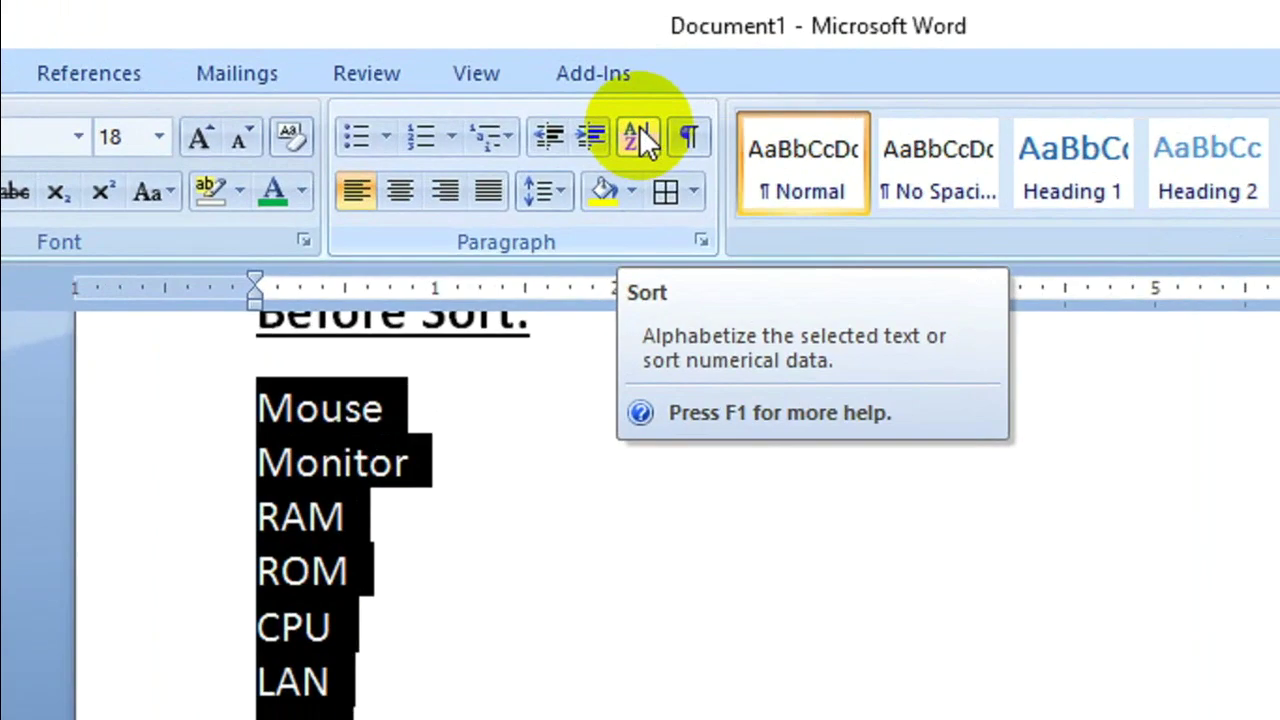
pyautogui.click(556, 68)
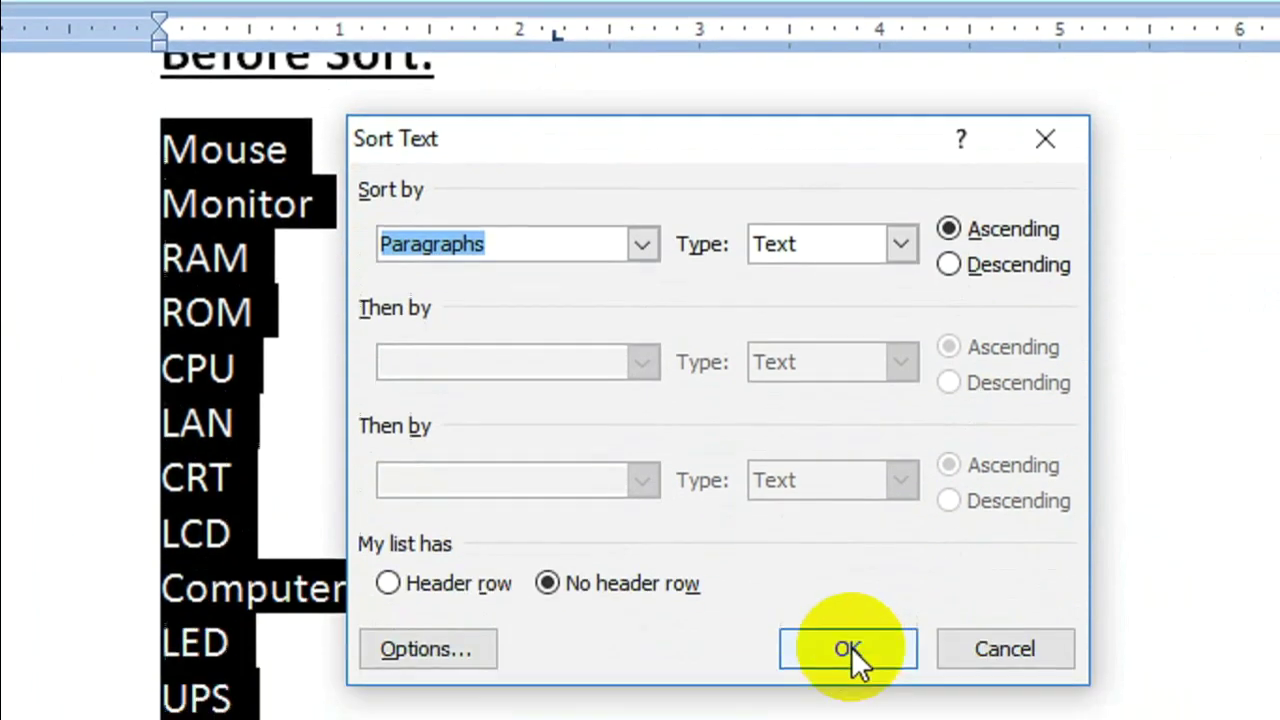
pyautogui.click(851, 649)
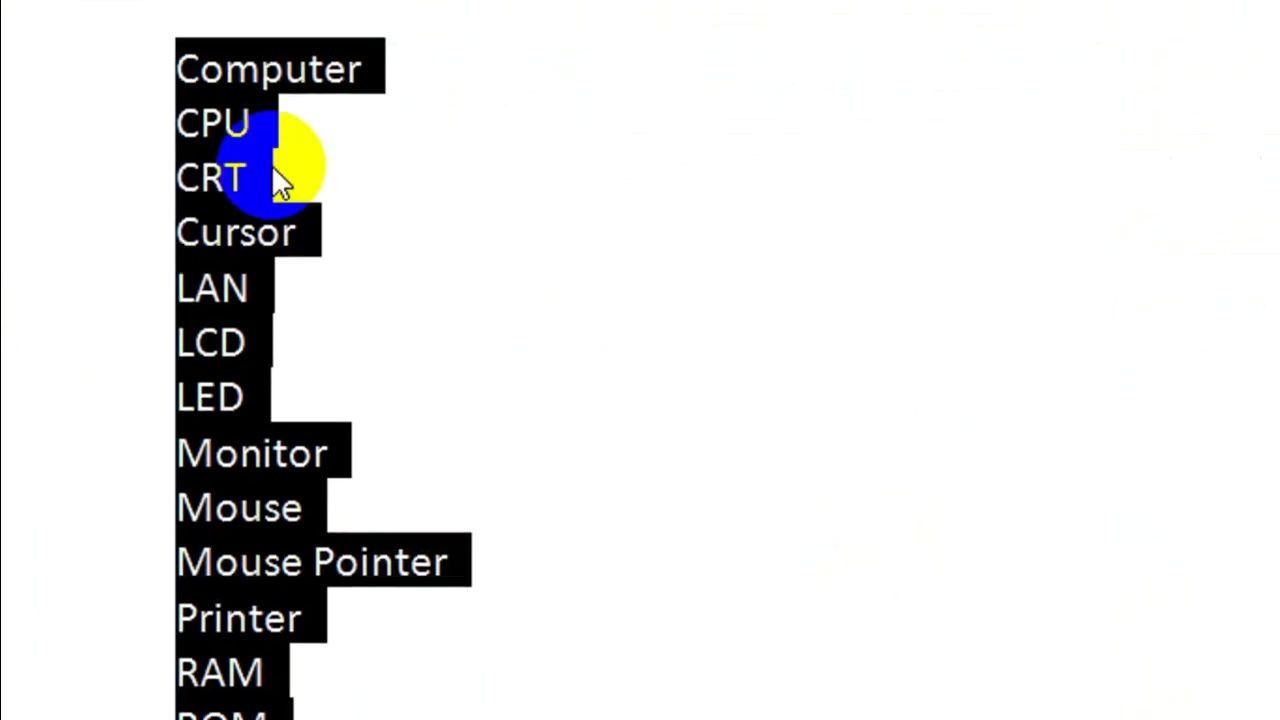
pyautogui.click(292, 128)
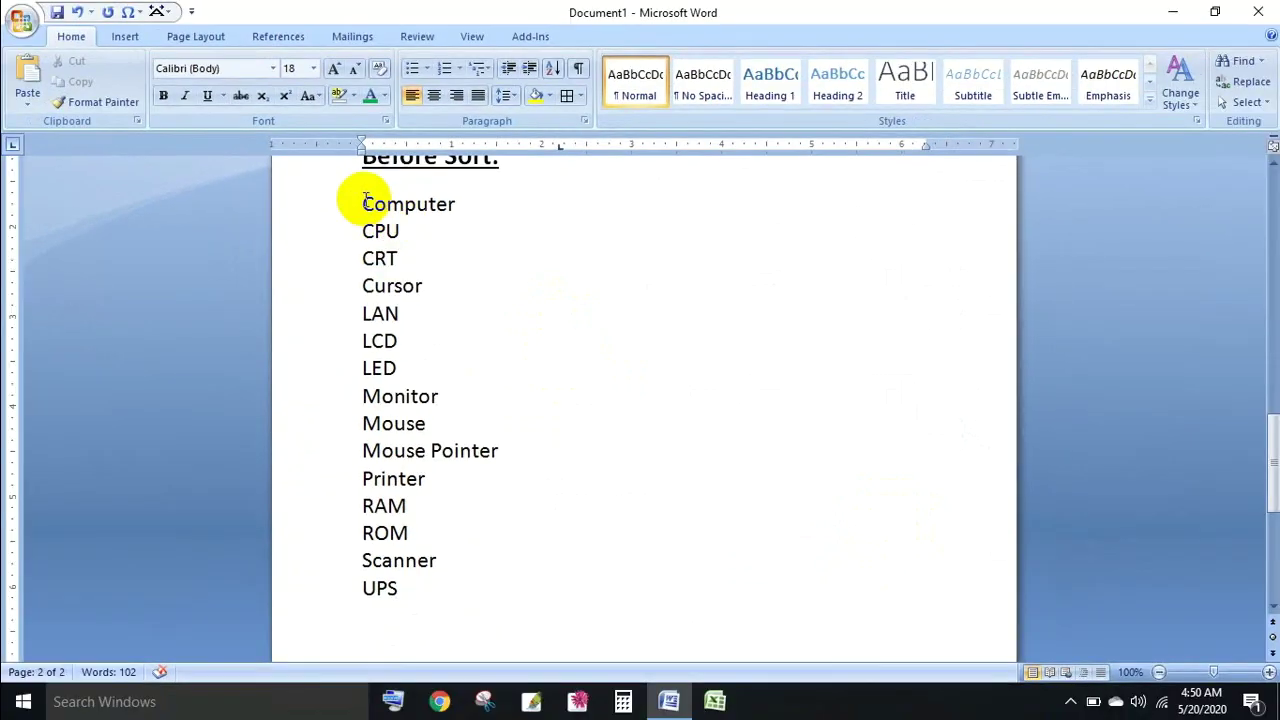
# Reselect the list from Computer through UPS and re-sort it in Descending order
pyautogui.moveTo(282, 151); pyautogui.dragTo(294, 619)
pyautogui.moveTo(372, 432); pyautogui.dragTo(380, 589)
pyautogui.click(408, 591)
pyautogui.moveTo(364, 203); pyautogui.dragTo(416, 589)
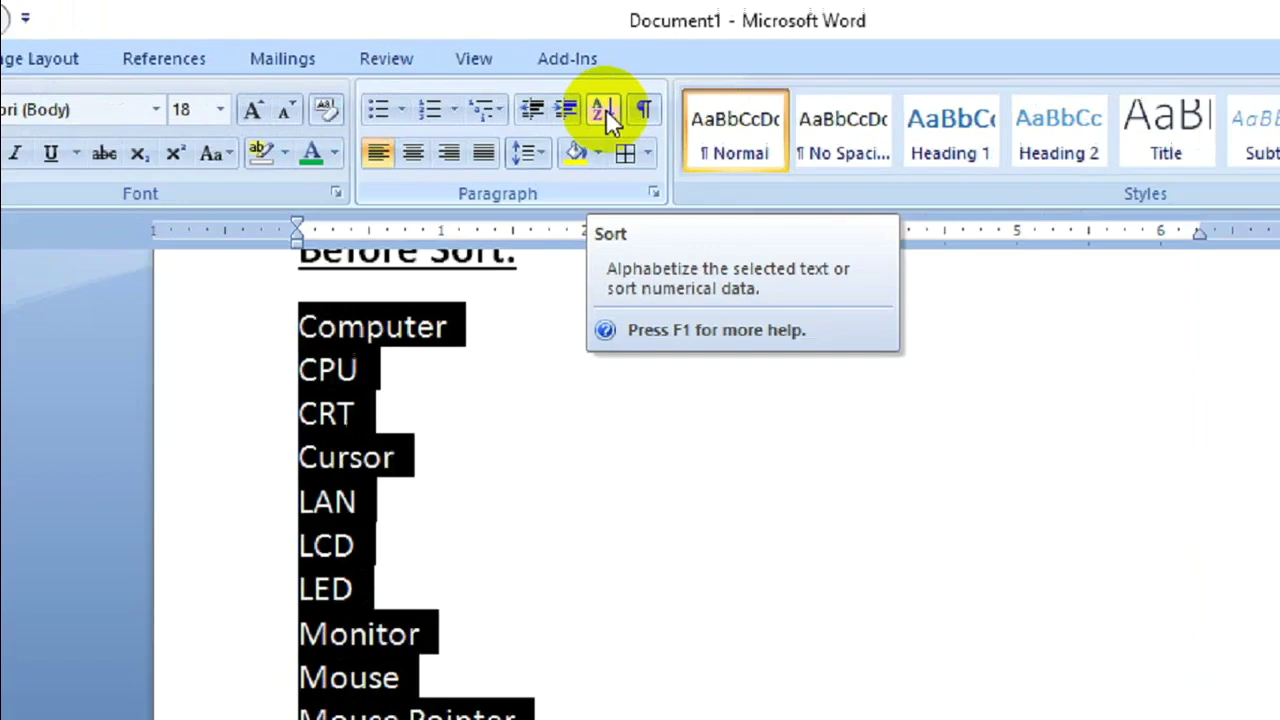
pyautogui.click(552, 70)
pyautogui.click(1003, 529)
pyautogui.click(883, 587)
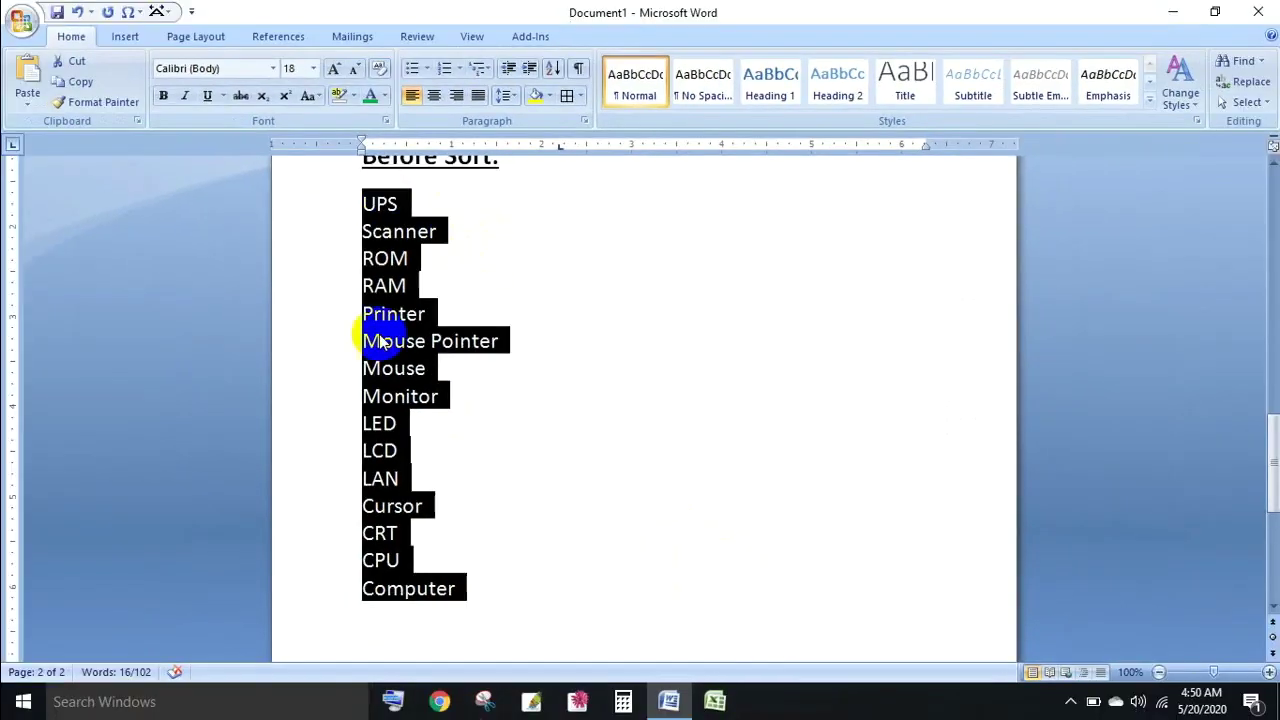
pyautogui.click(460, 588)
# Scroll back up to page 1's bordered address lines and yellow Shading line
pyautogui.scroll(-3, 441, 440)
pyautogui.scroll(5, 457, 403)
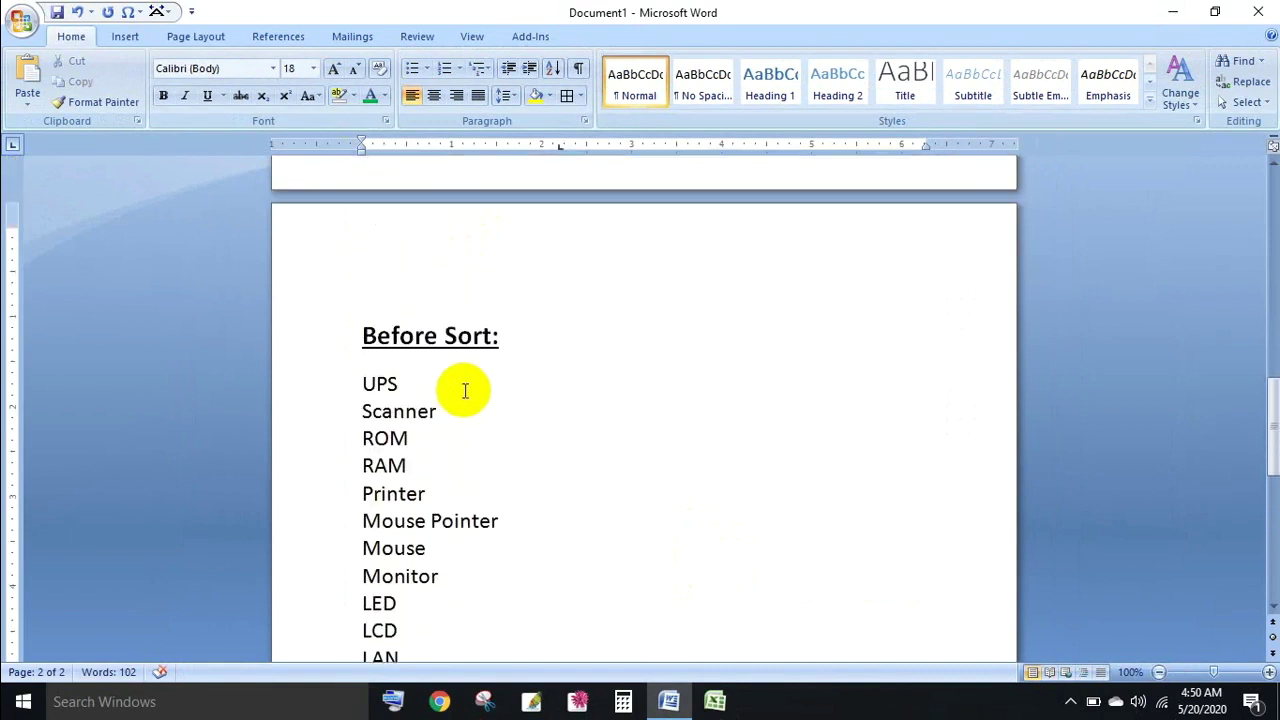
pyautogui.scroll(5, 494, 271)
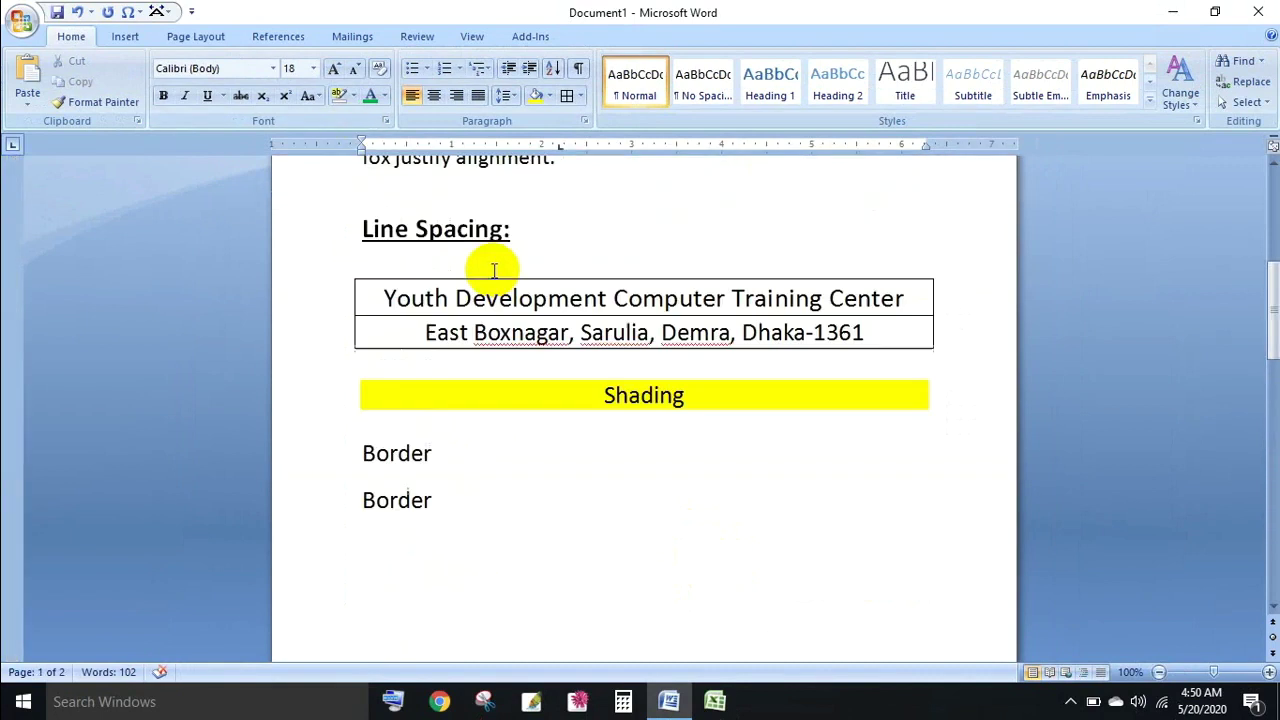